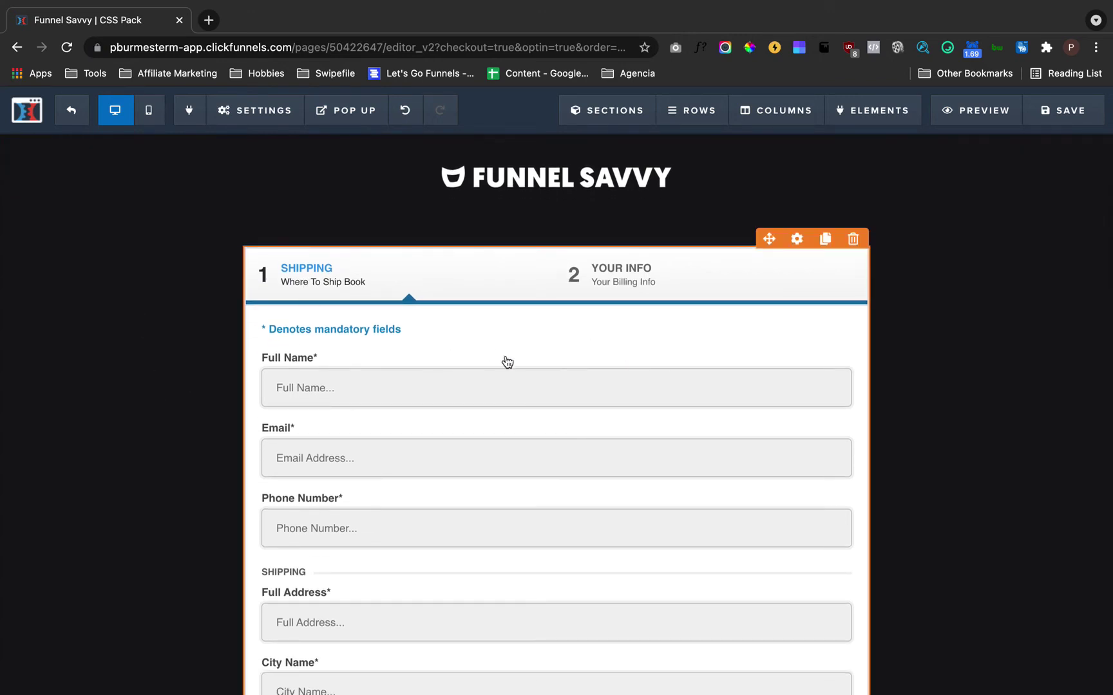
scroll(560, 514, "down", 1)
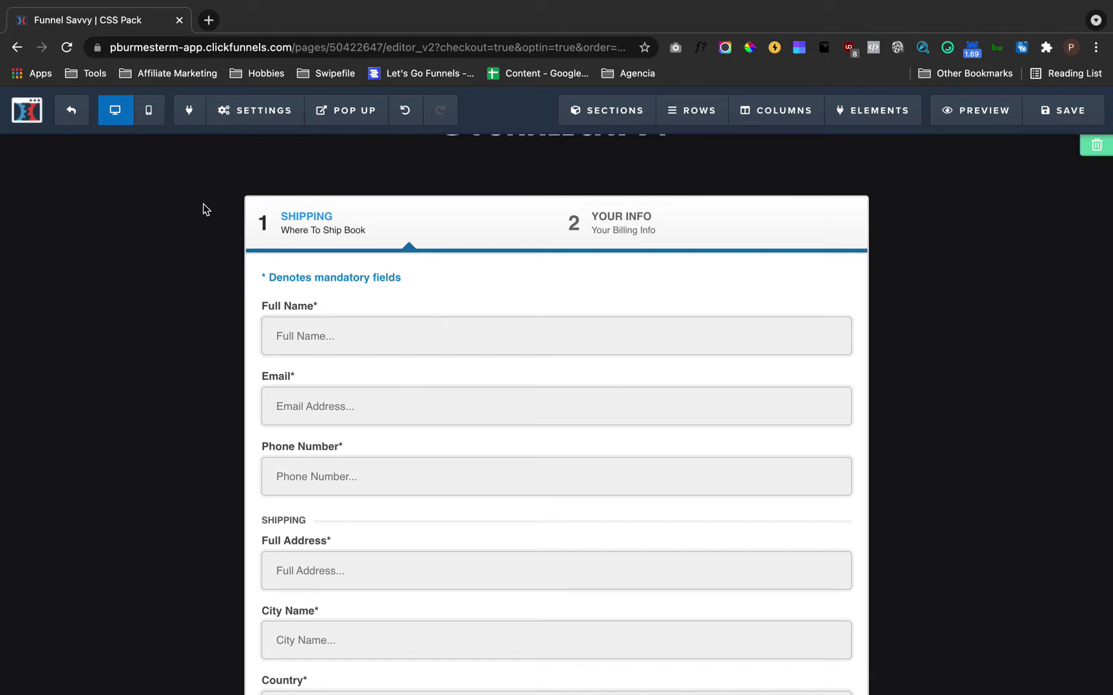
Review the two-step order form's theme and advanced style settings, then close its panel
left_click(260, 122)
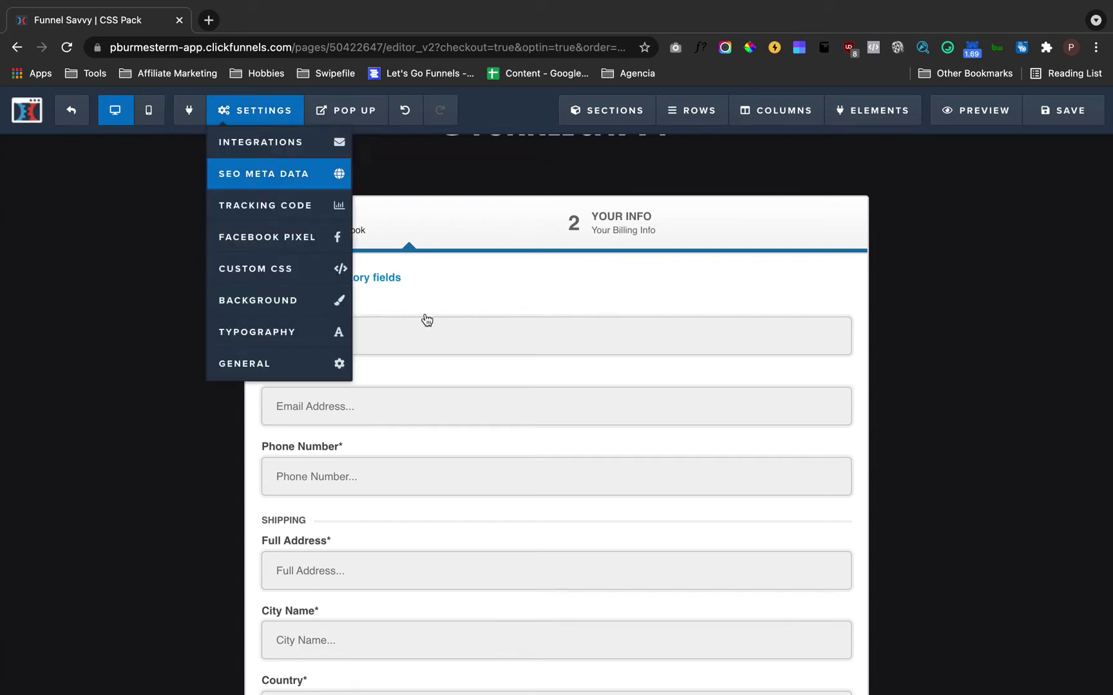
left_click(481, 331)
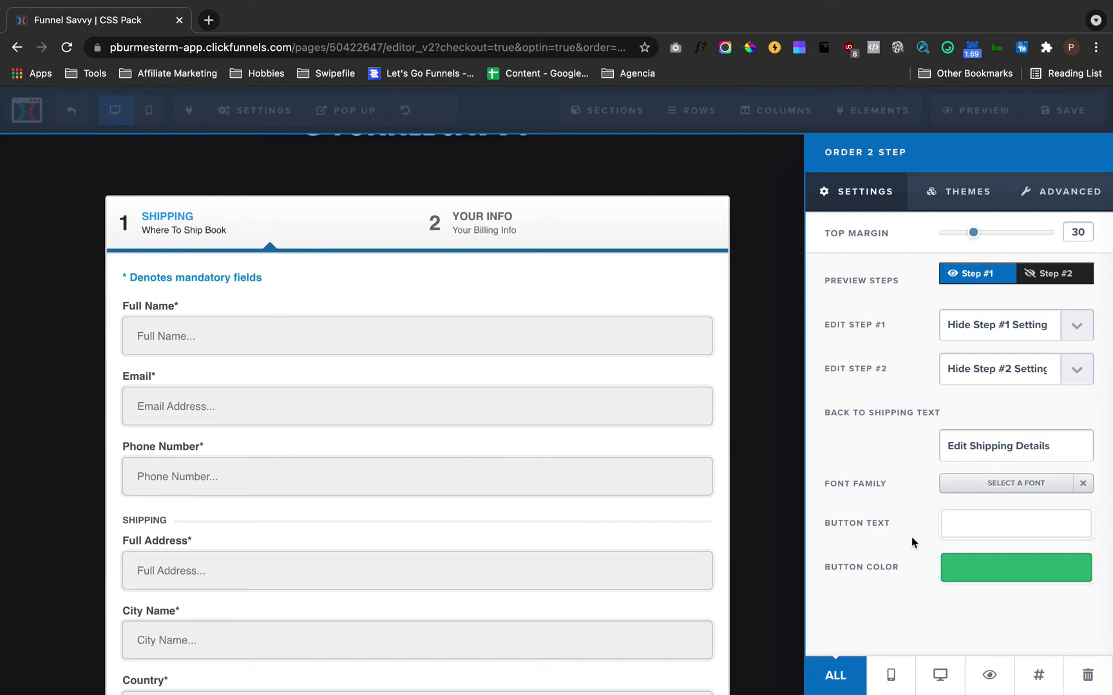
left_click(975, 182)
left_click(1038, 190)
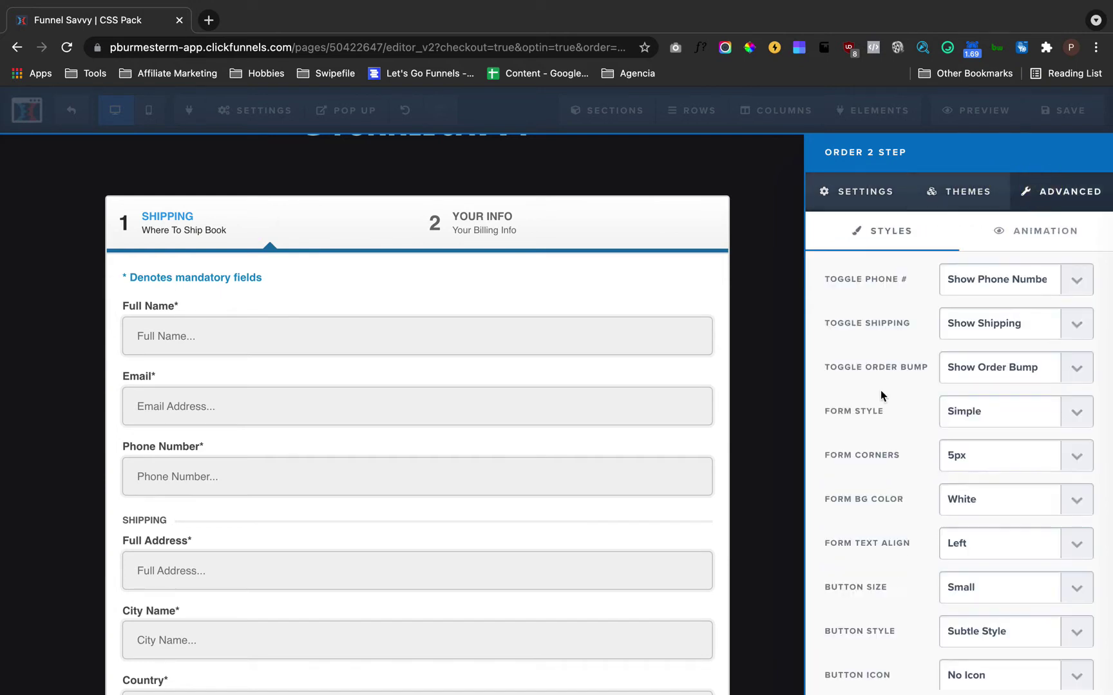
scroll(889, 596, "down", 1)
scroll(889, 597, "up", 1)
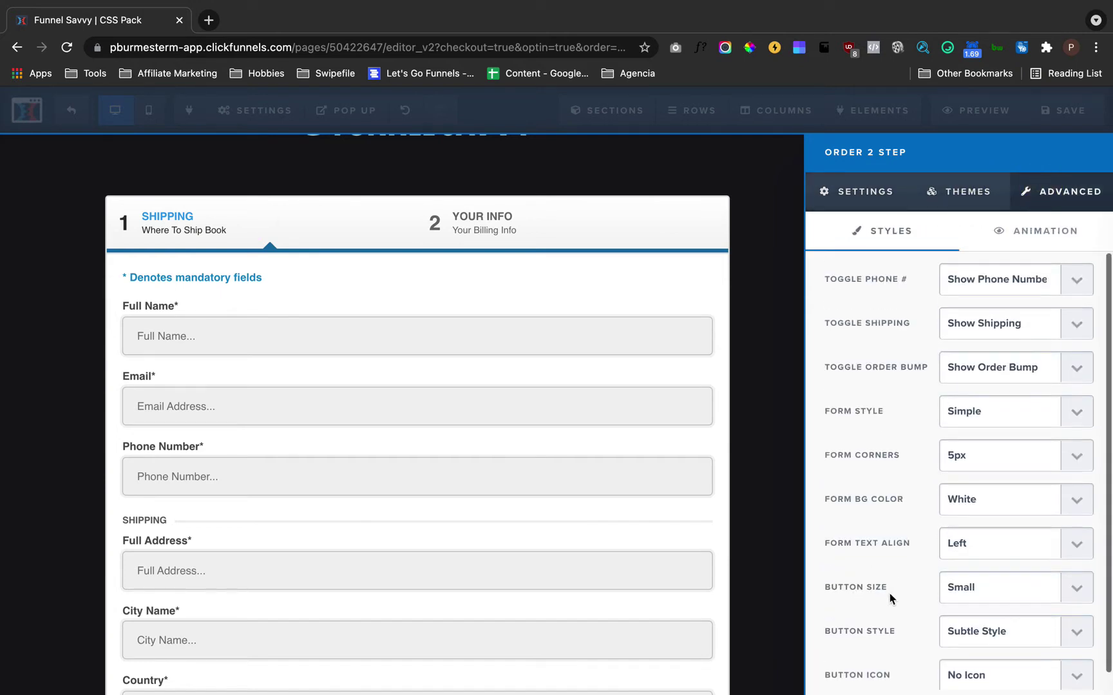
left_click(493, 303)
In Custom CSS, copy the .o2step_wrapper selector into a new rule on line 24
mouse_move(352, 121)
mouse_move(256, 110)
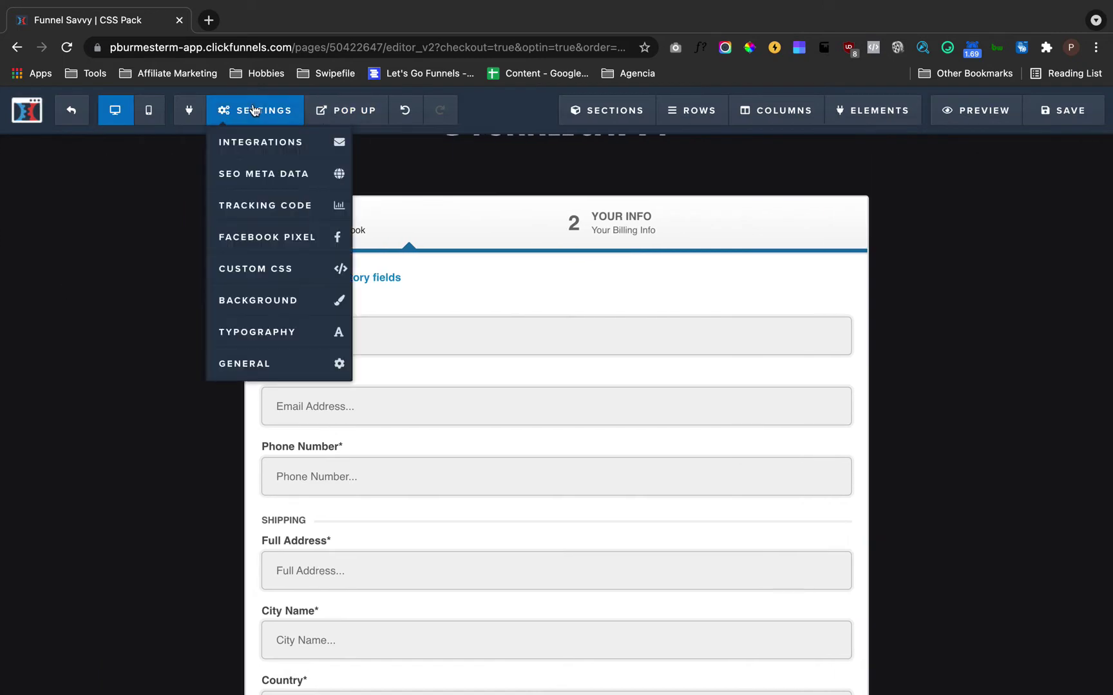
left_click(257, 266)
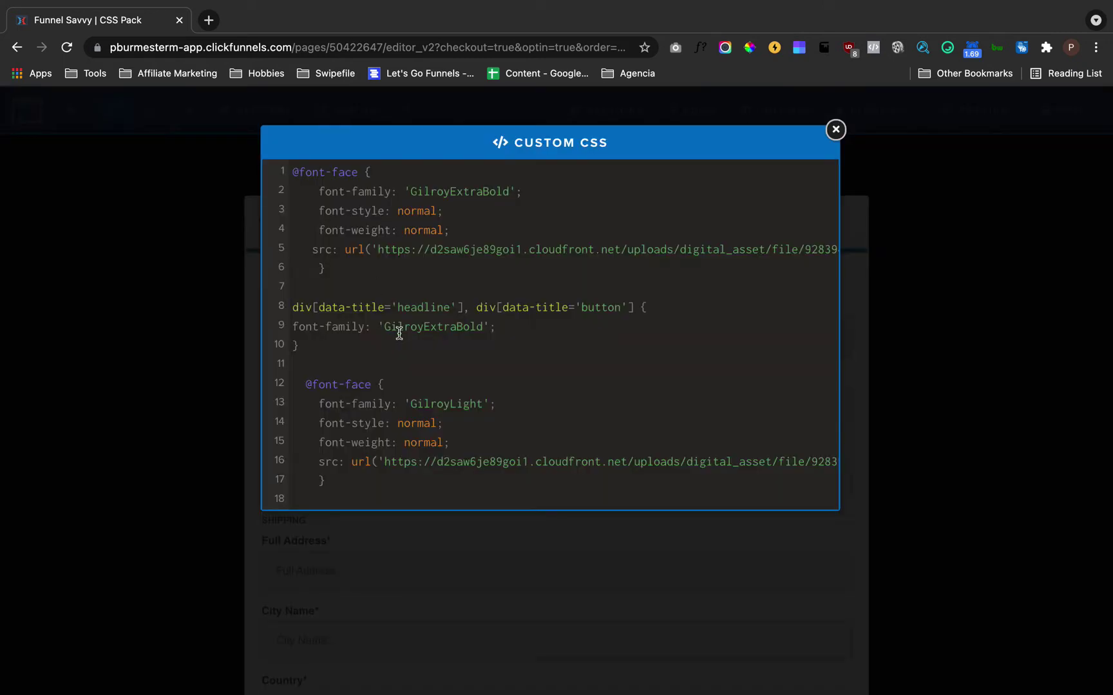
scroll(400, 333, "down", 5)
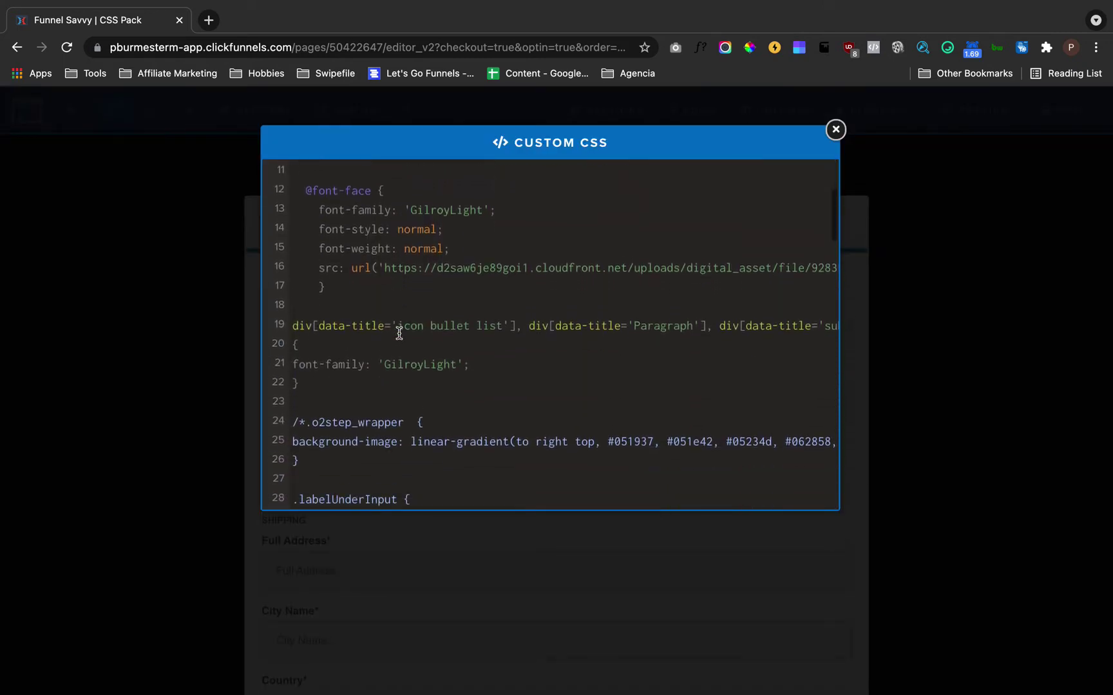
scroll(393, 335, "up", 1)
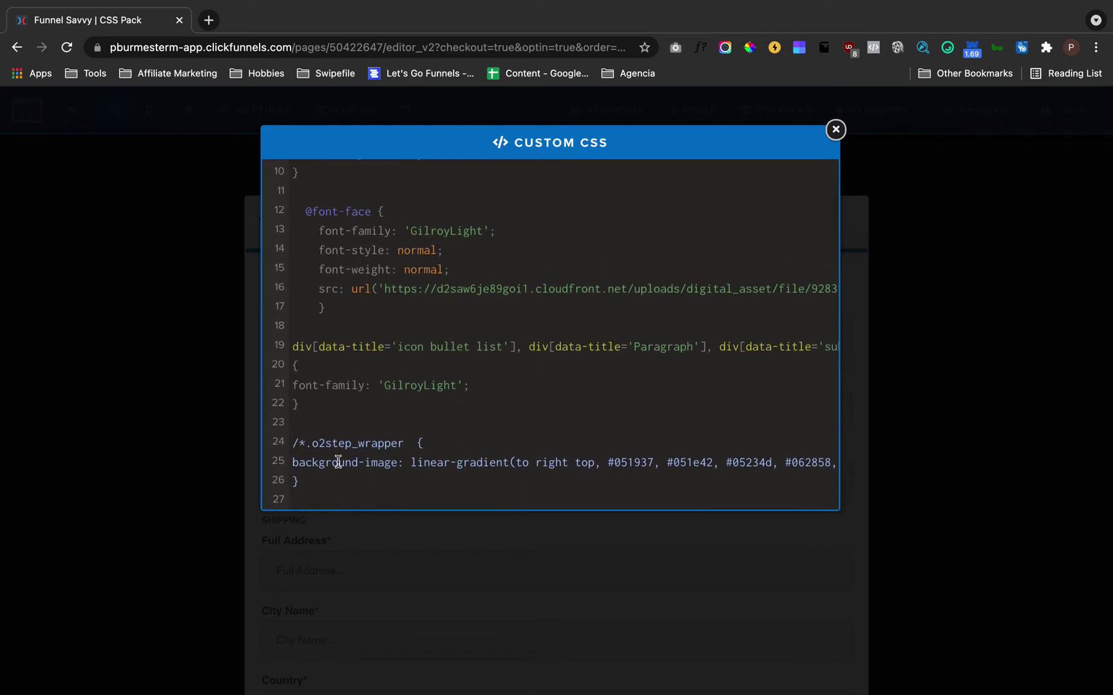
left_click_drag(401, 447, 306, 446)
key("super+c")
left_click(338, 404)
key("Return")
key("Return")
key("super+v")
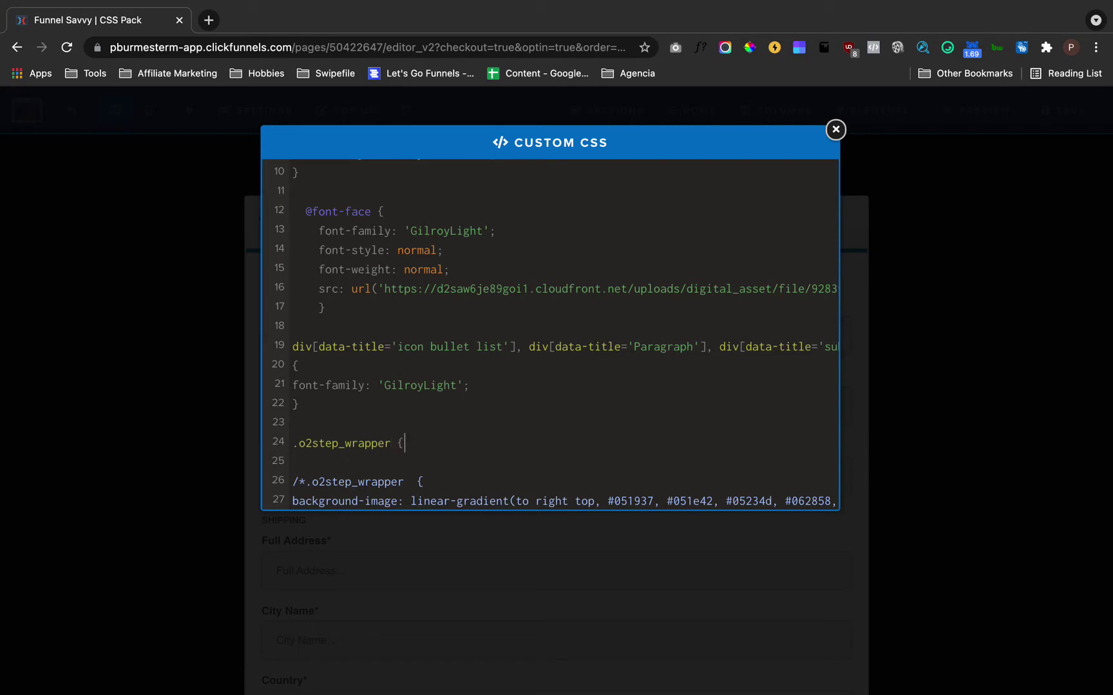
Give the .o2step_wrapper rule the commented linear-gradient background starting at #051937
type("{")
key("Return")
key("Return")
key("Up")
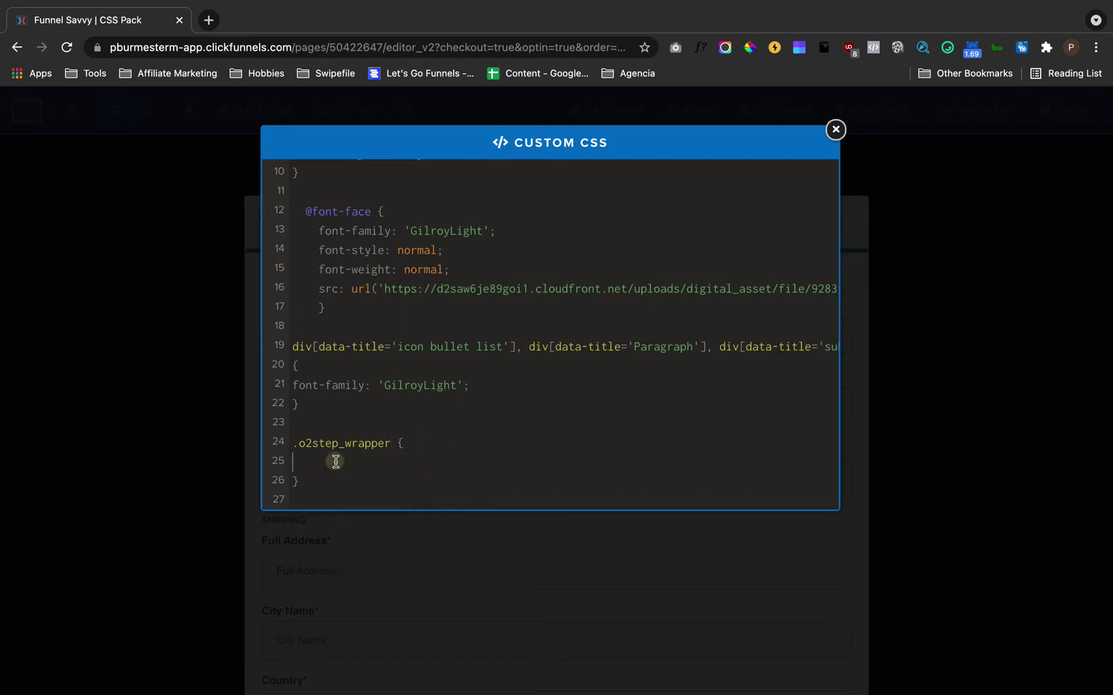
scroll(416, 452, "down", 3)
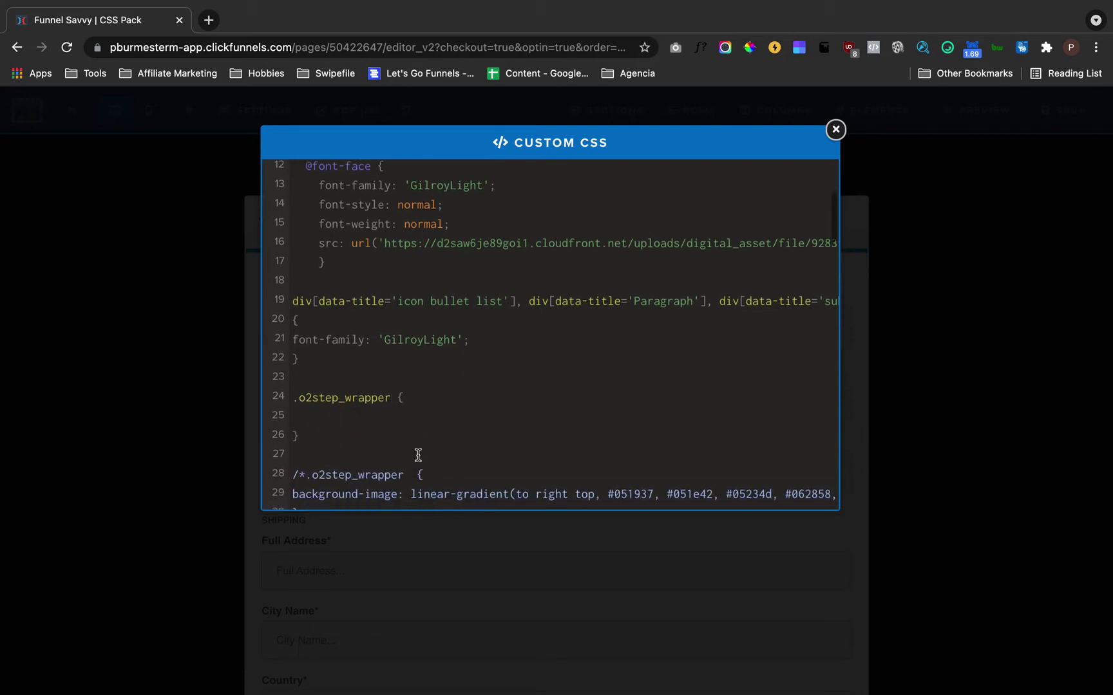
triple_click(357, 463)
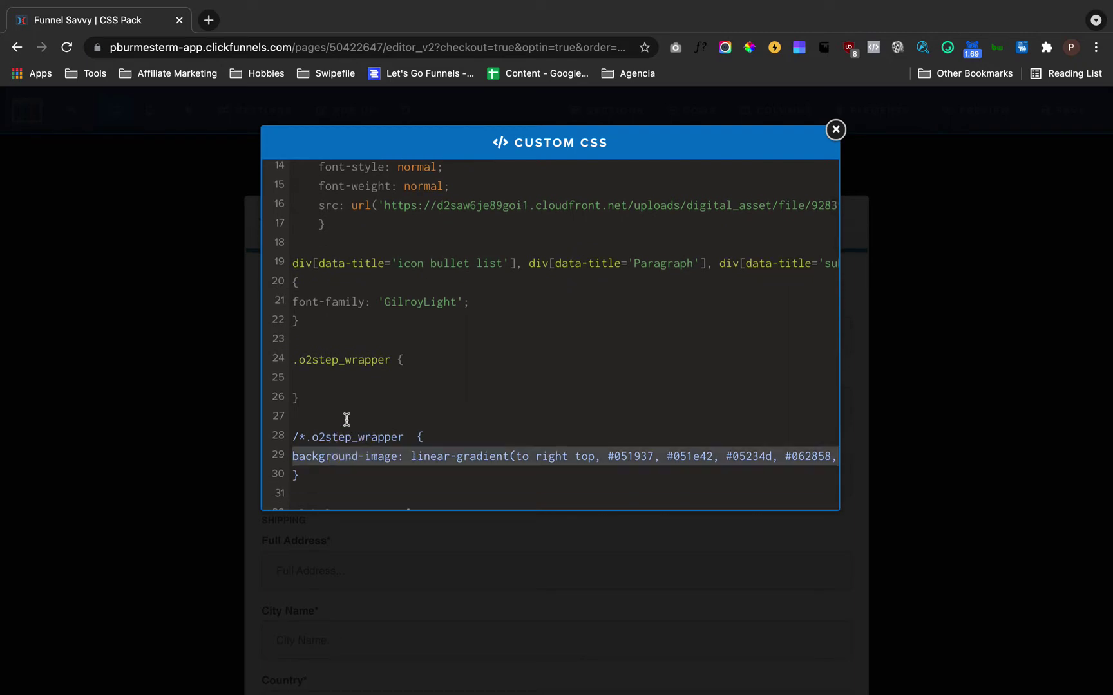
left_click(311, 378)
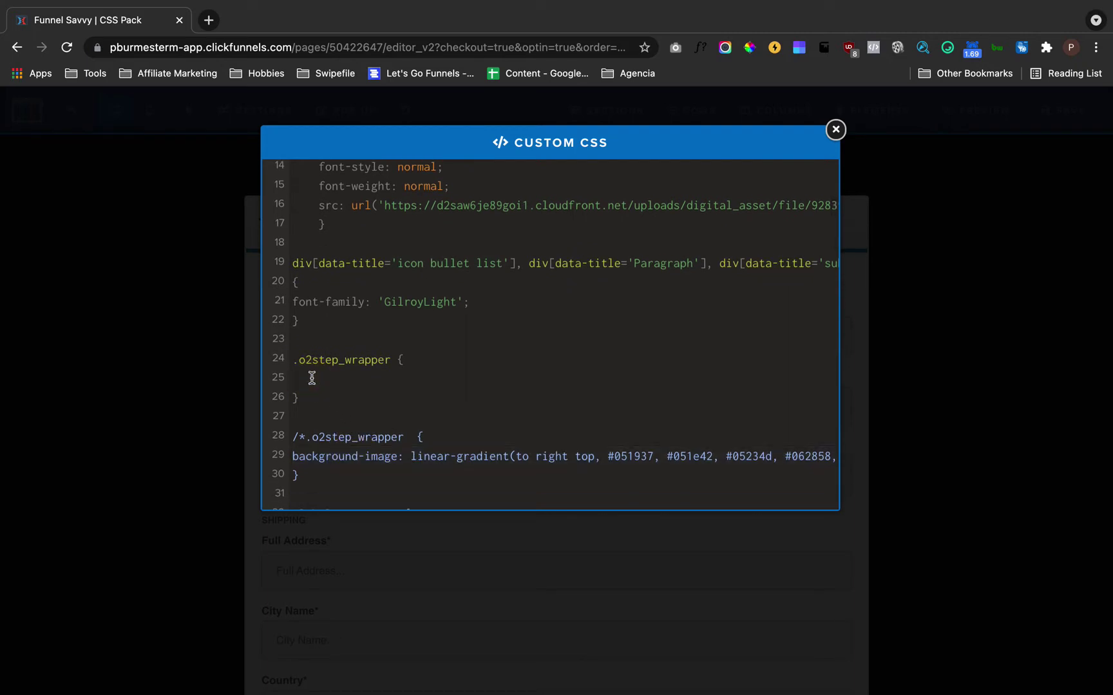
key("ctrl+v")
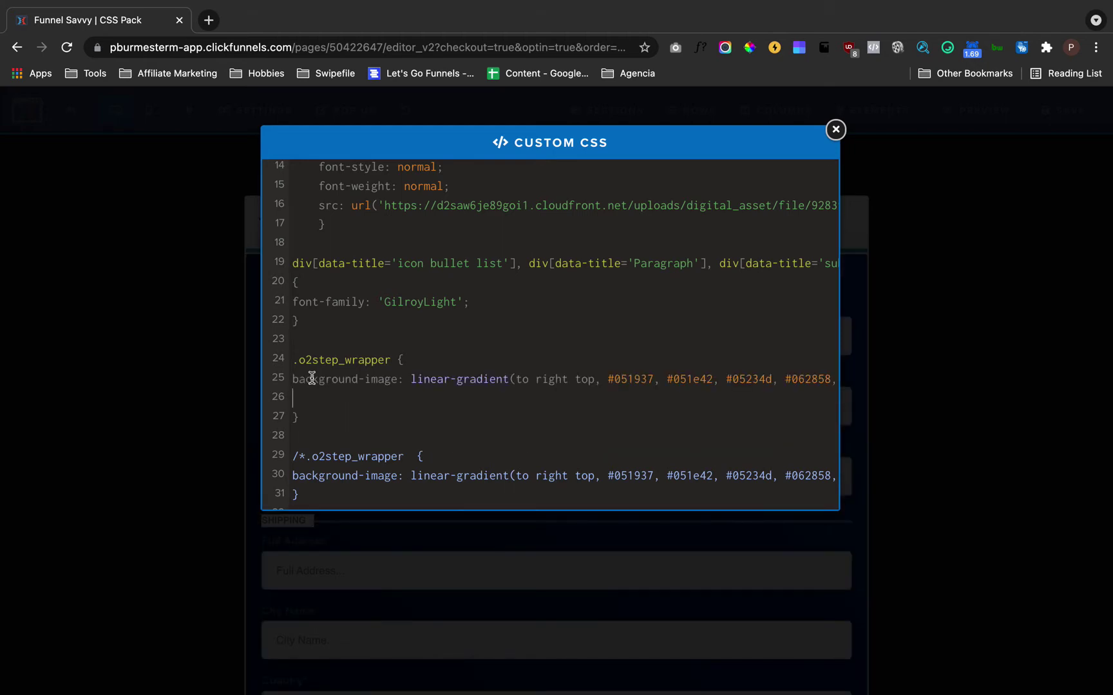
Close Custom CSS and scroll through the order form's new dark blue gradient background
left_click(152, 363)
scroll(9, 427, "down", 6)
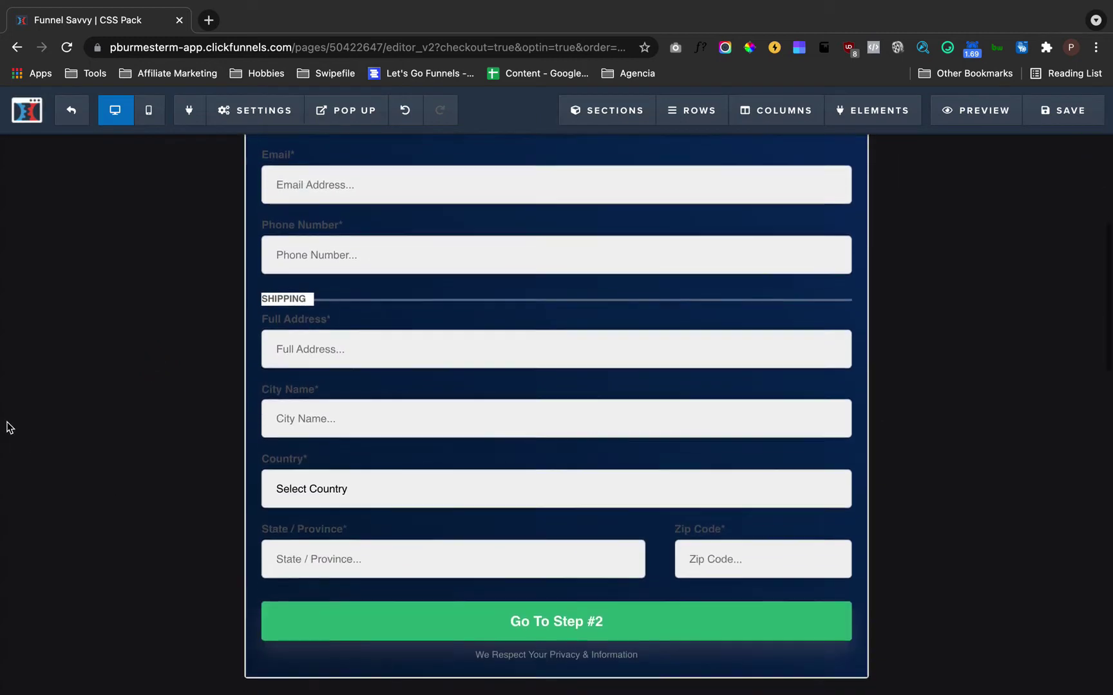
scroll(543, 472, "up", 2)
scroll(543, 472, "up", 3)
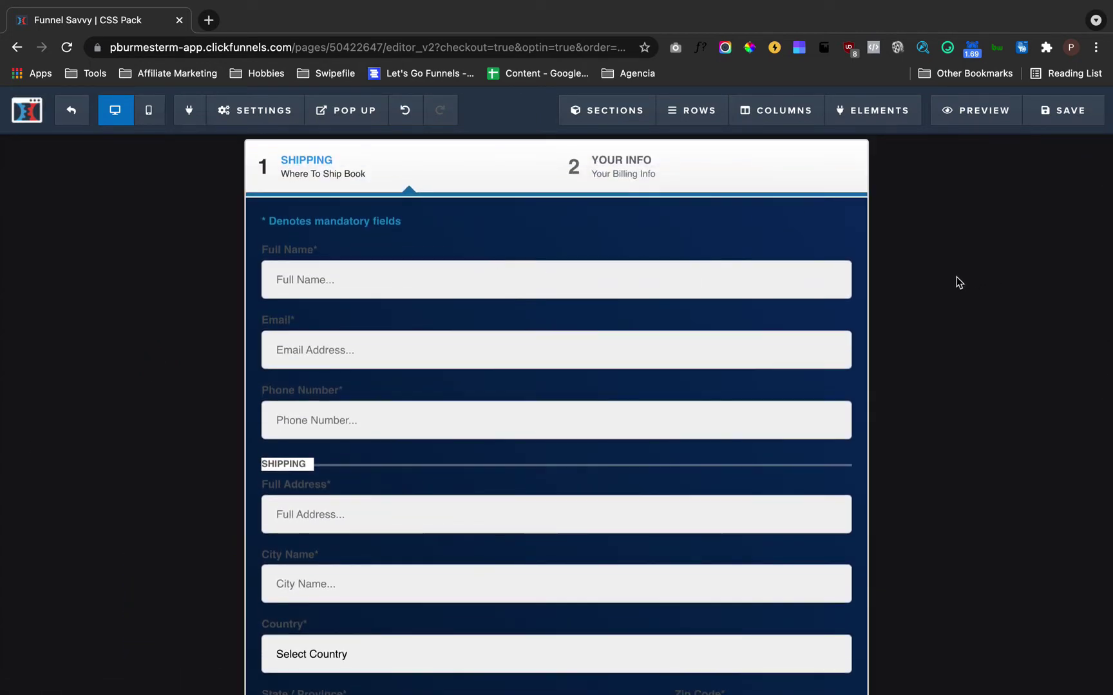
scroll(956, 278, "up", 1)
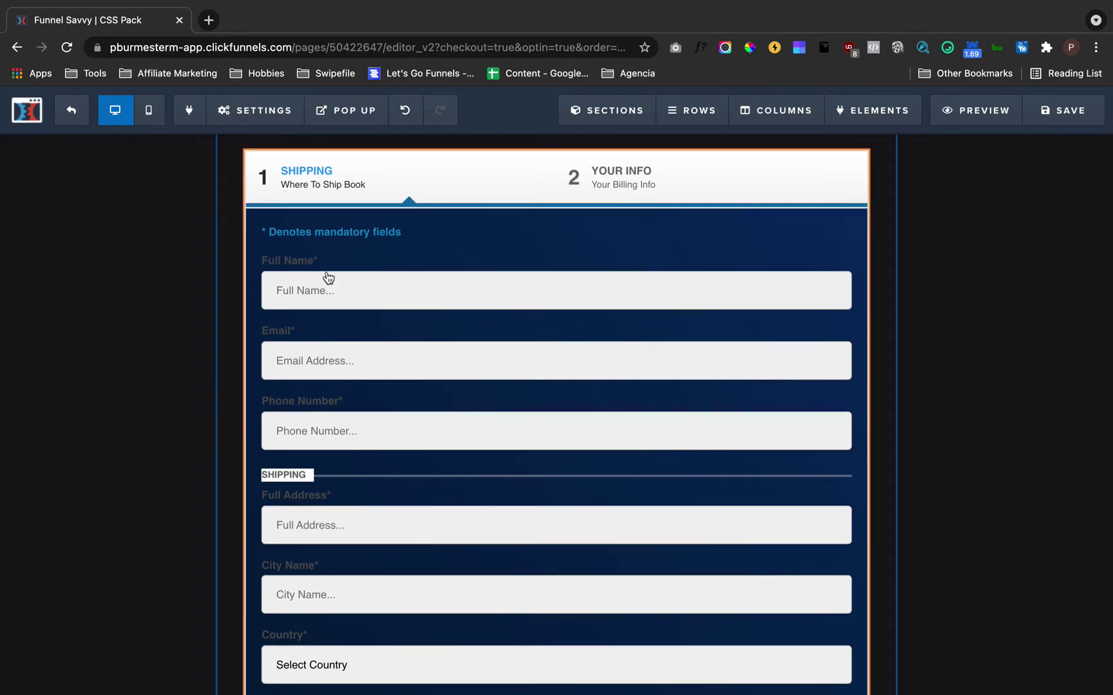
Copy the .labelUnderInput selector into a new CSS rule below the wrapper rule
left_click(261, 111)
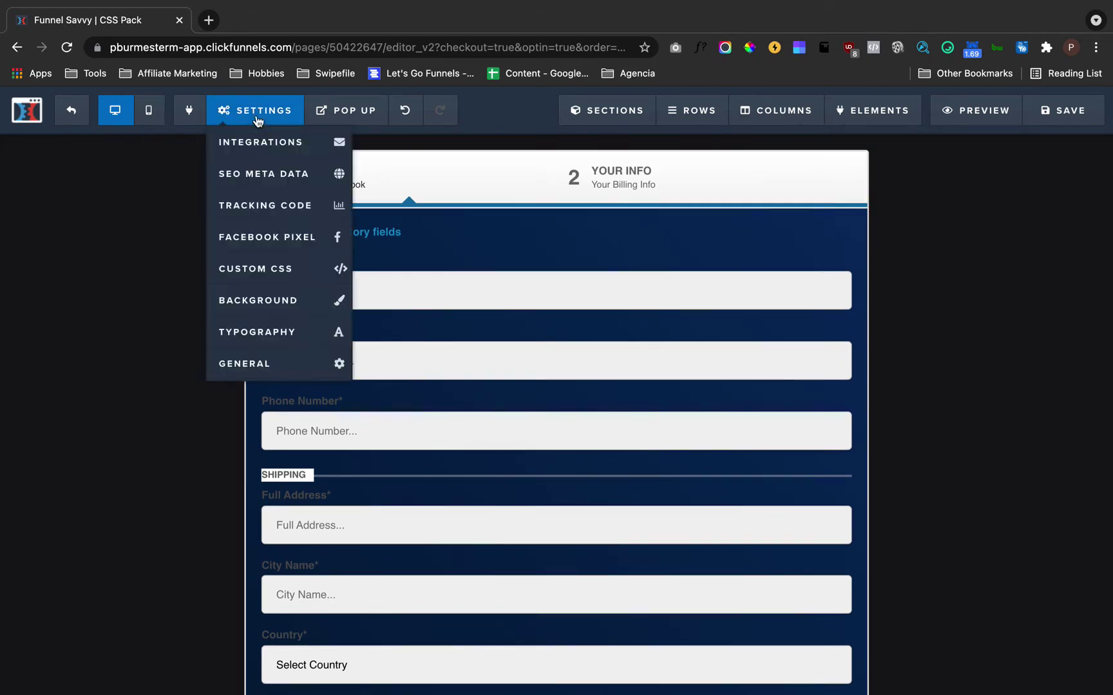
left_click(278, 270)
scroll(444, 365, "down", 6)
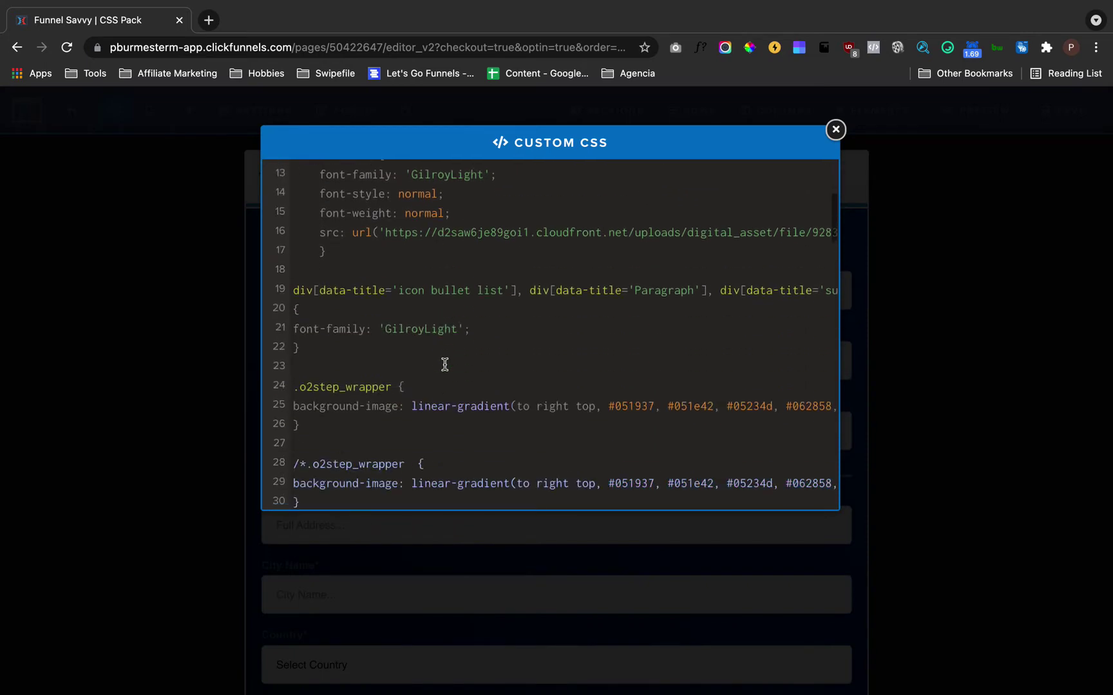
left_click_drag(398, 429, 283, 428)
scroll(422, 362, "up", 2)
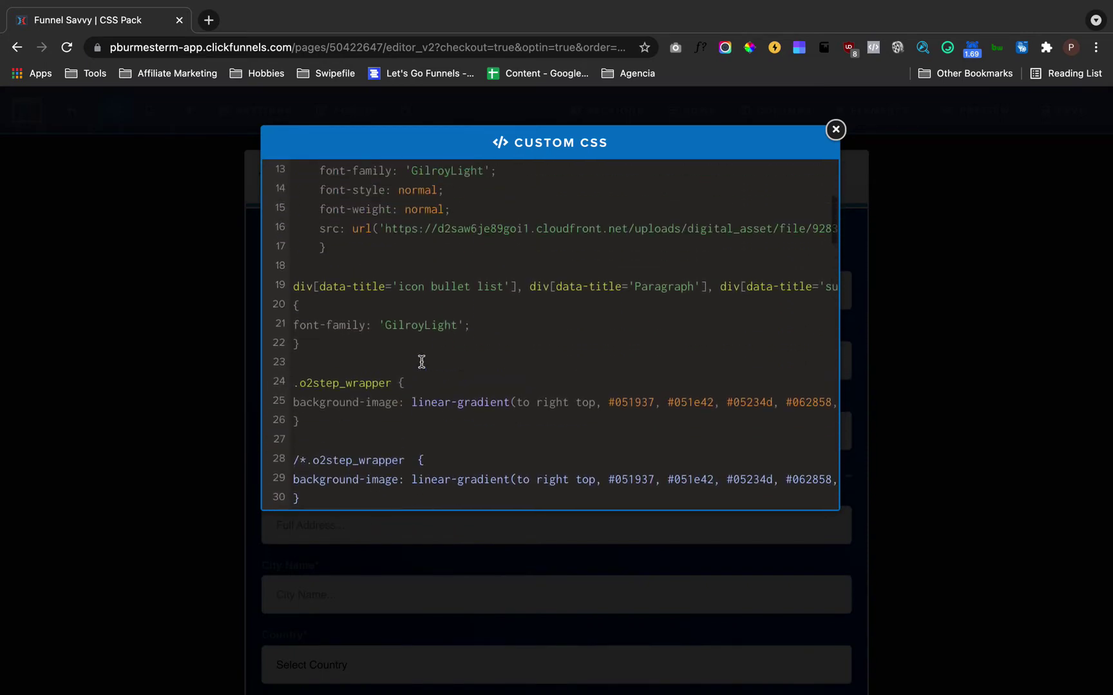
left_click(318, 427)
key("Return")
key("Return")
key("ctrl+v")
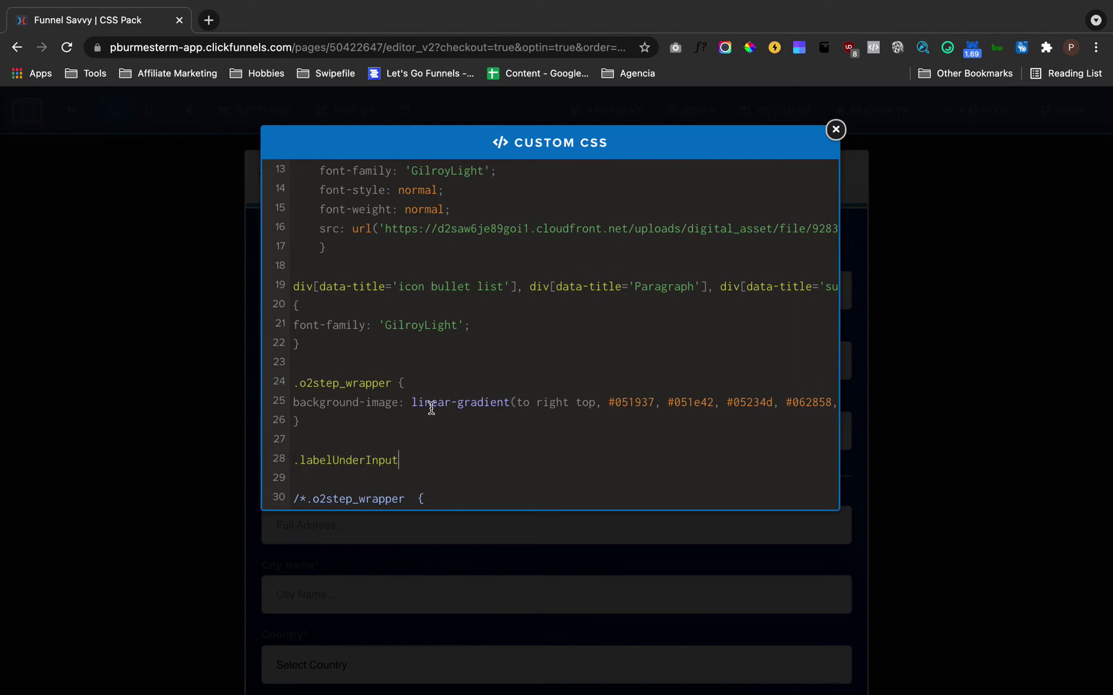
Give .labelUnderInput the declaration color: #ffffff !important and close the CSS editor
type("{}")
key("Left")
key("Return")
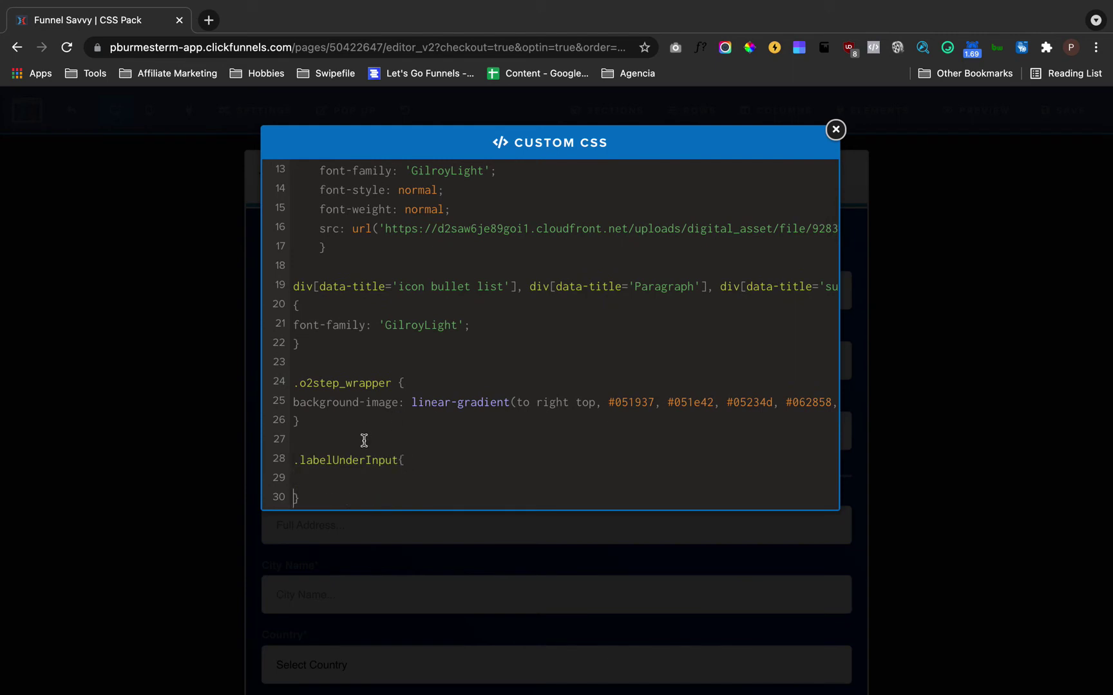
left_click(324, 474)
type("color: #ffffff !important;")
left_click(79, 420)
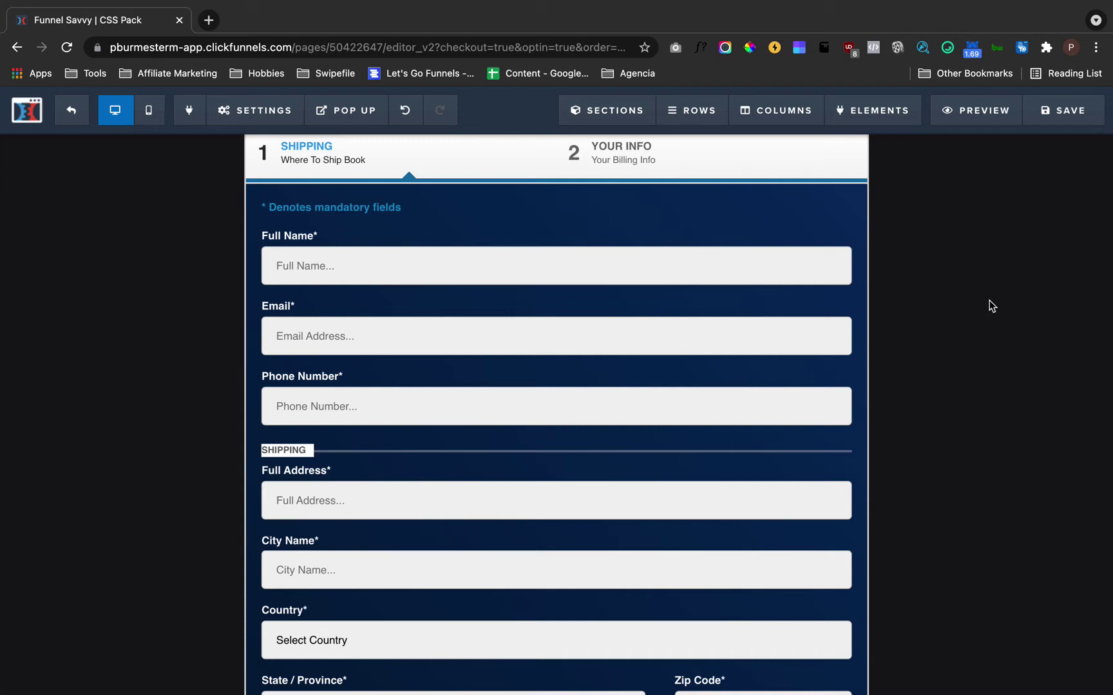
scroll(989, 300, "up", 2)
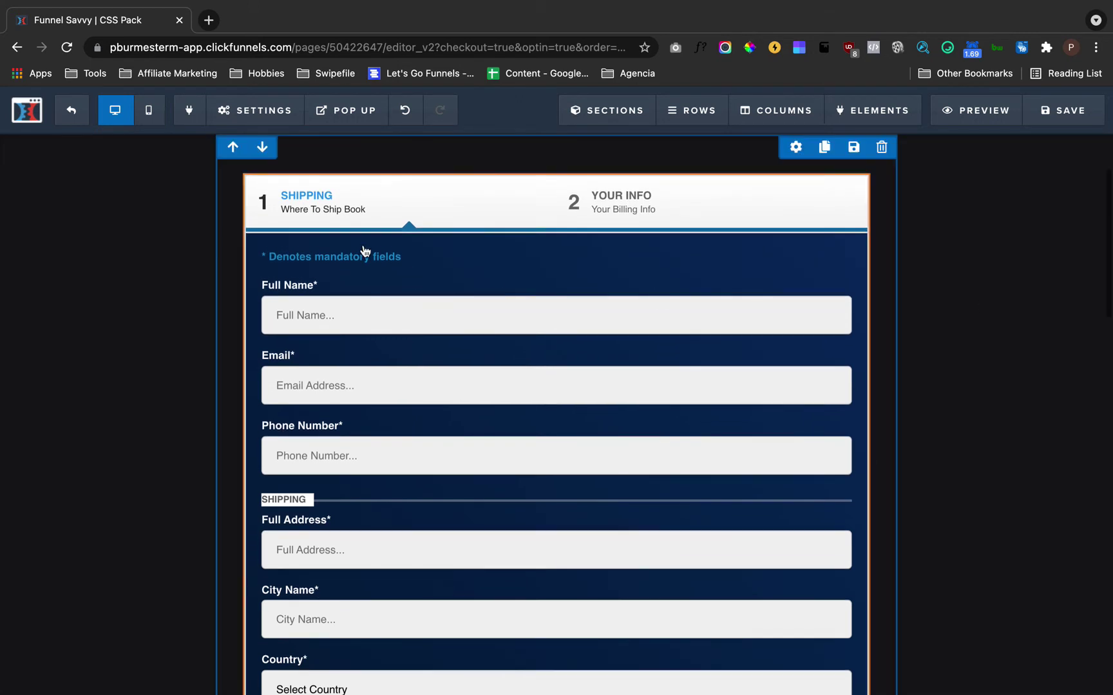
left_click(215, 212)
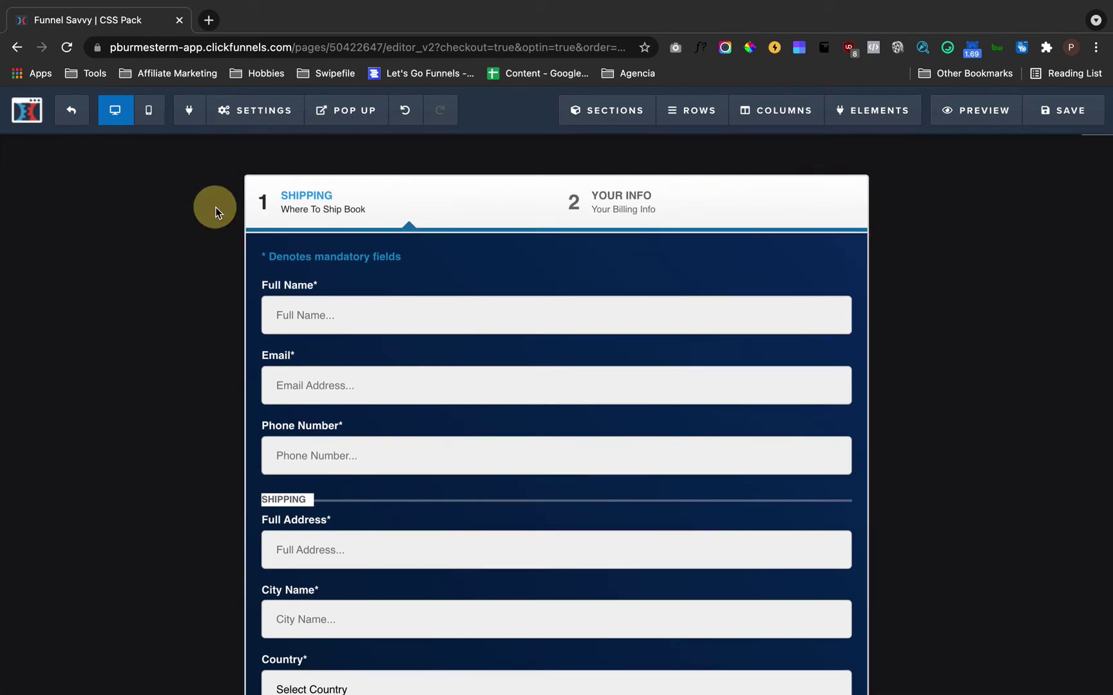
left_click(562, 202)
left_click(458, 196)
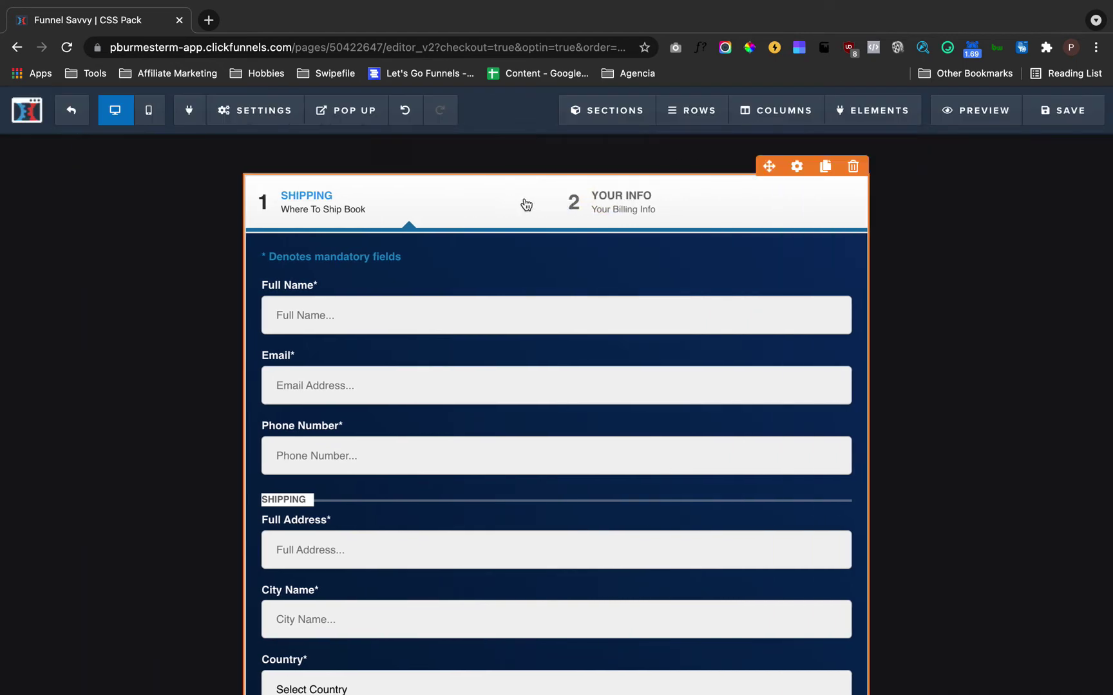
left_click(341, 261)
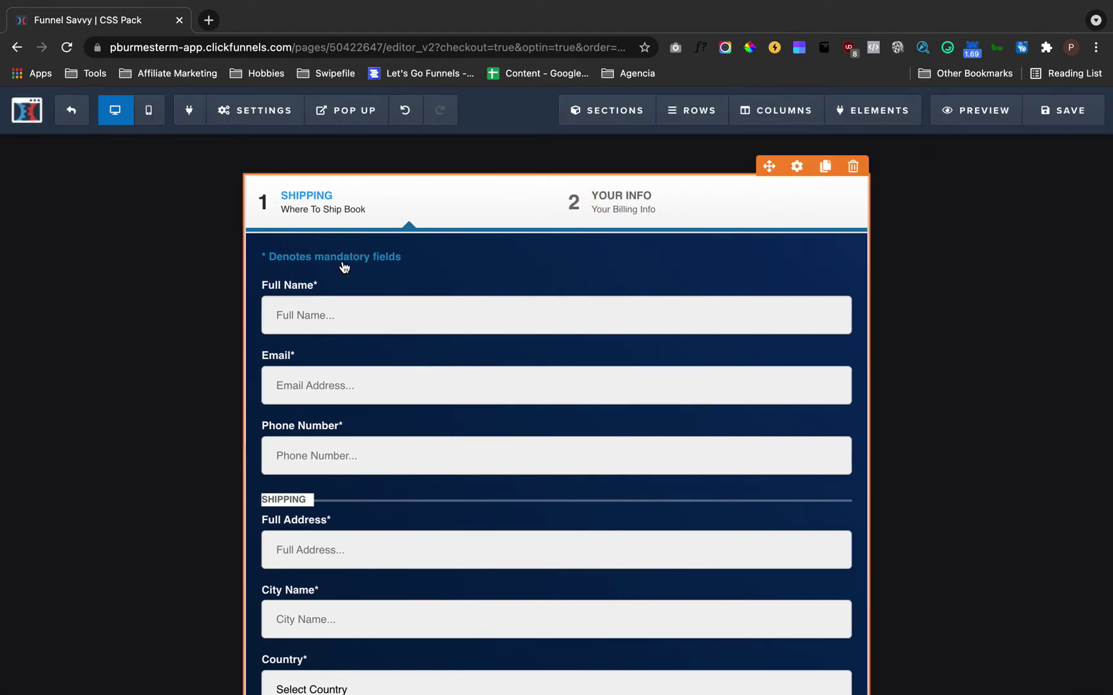
scroll(164, 390, "down", 5)
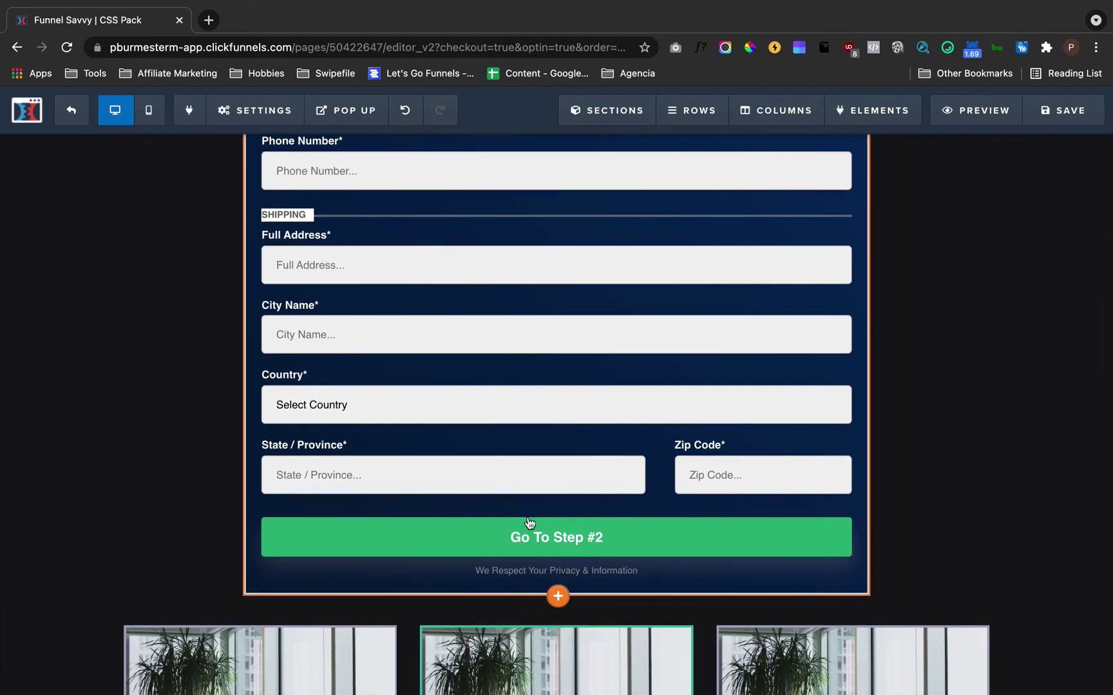
left_click(501, 579)
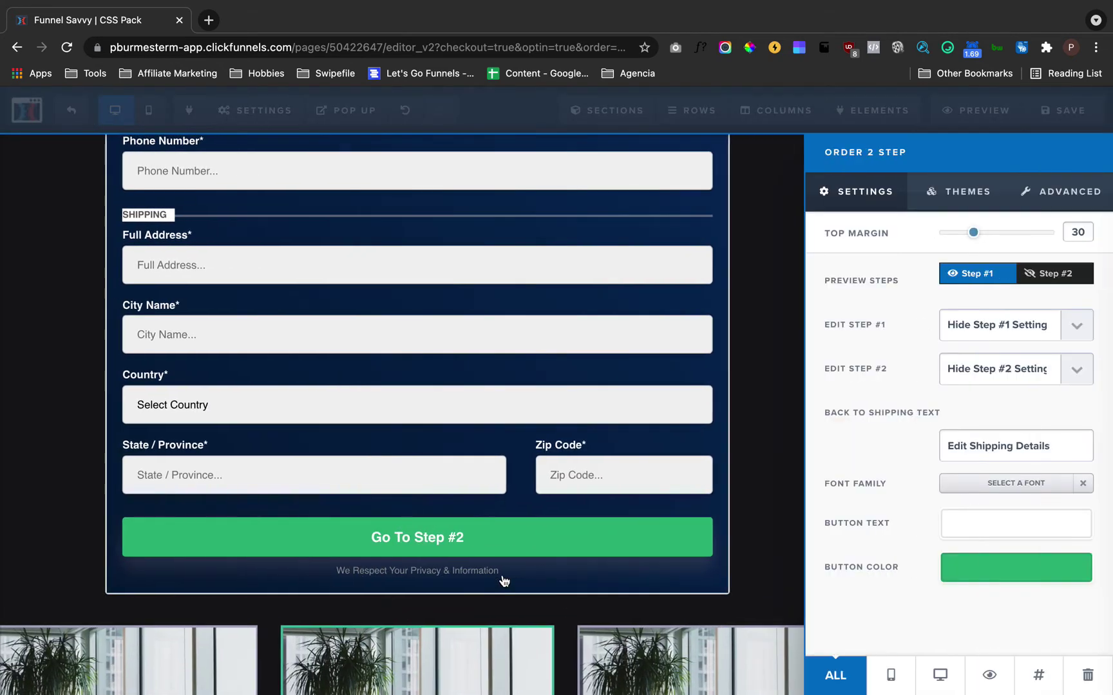
left_click(84, 251)
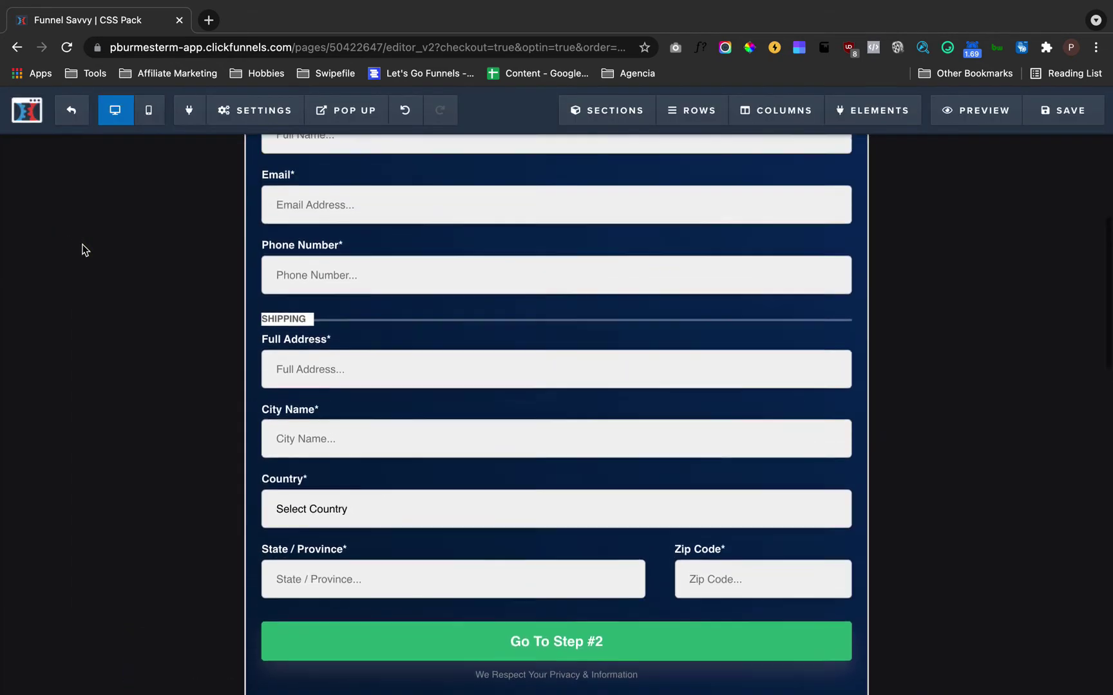
scroll(97, 250, "up", 5)
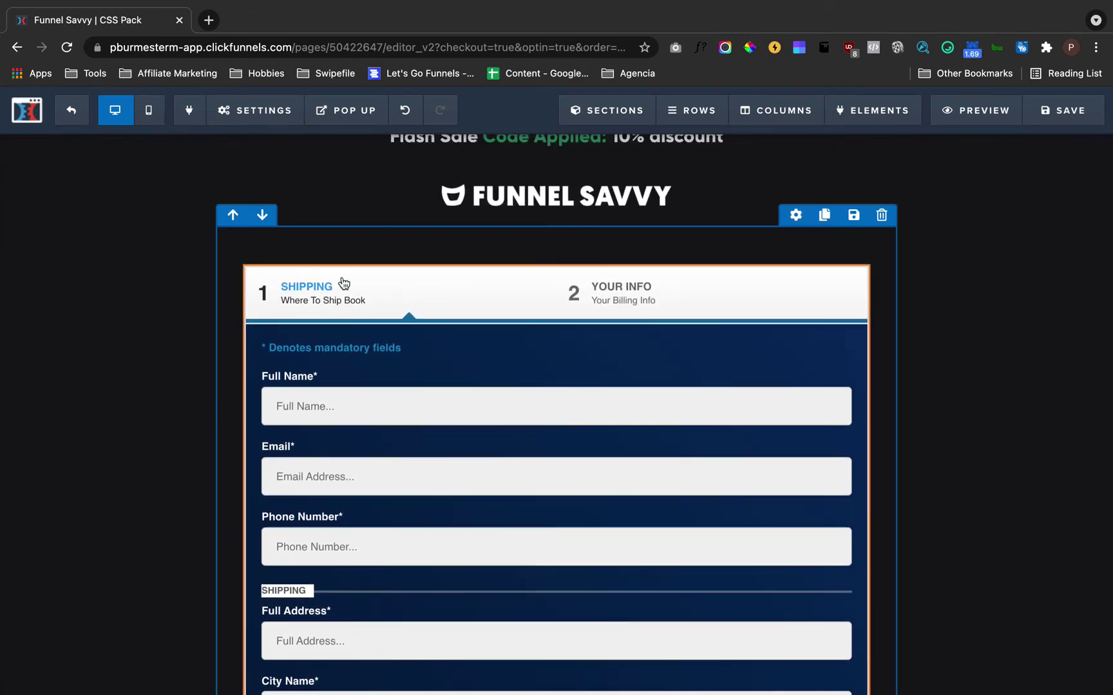
scroll(130, 378, "down", 2)
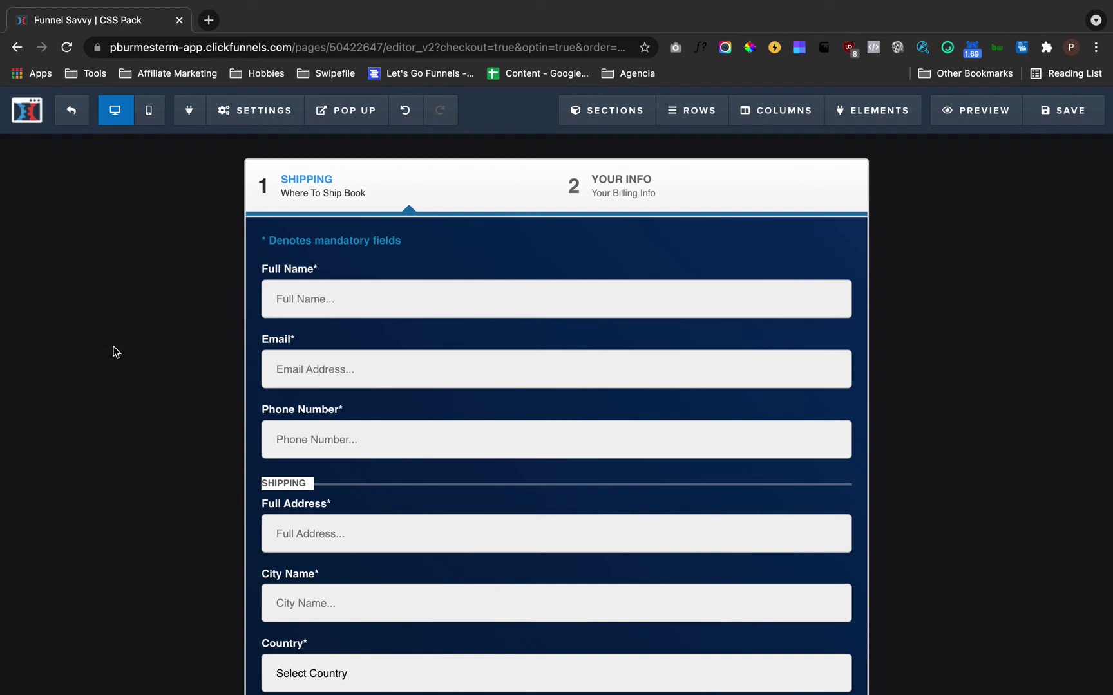
scroll(115, 351, "down", 5)
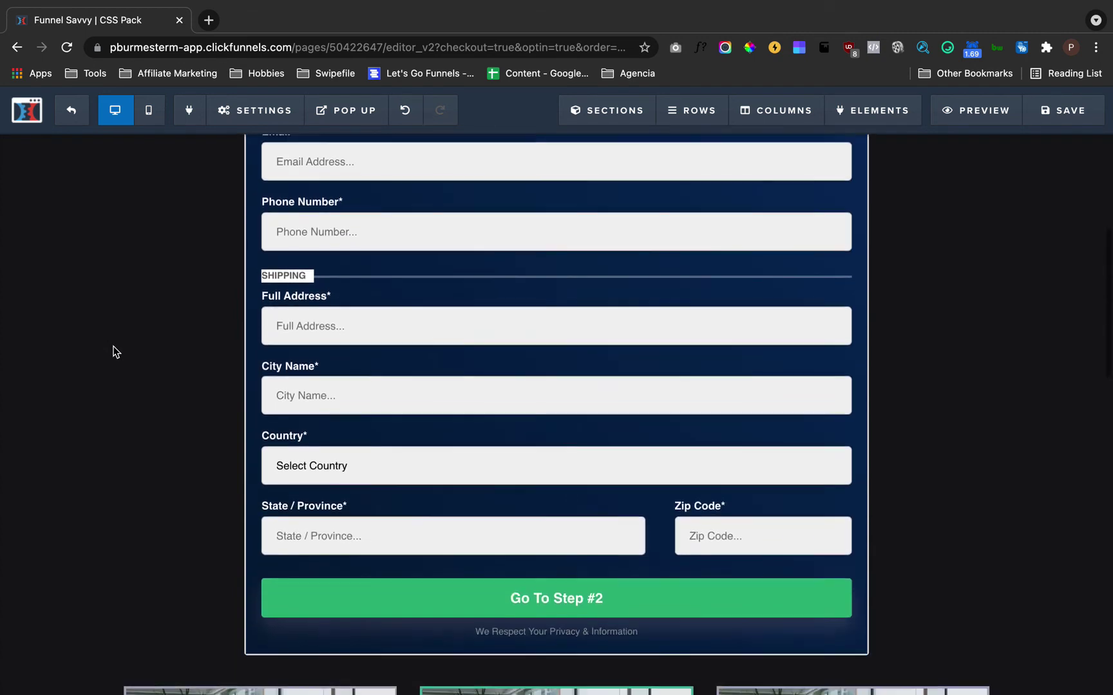
scroll(112, 352, "down", 6)
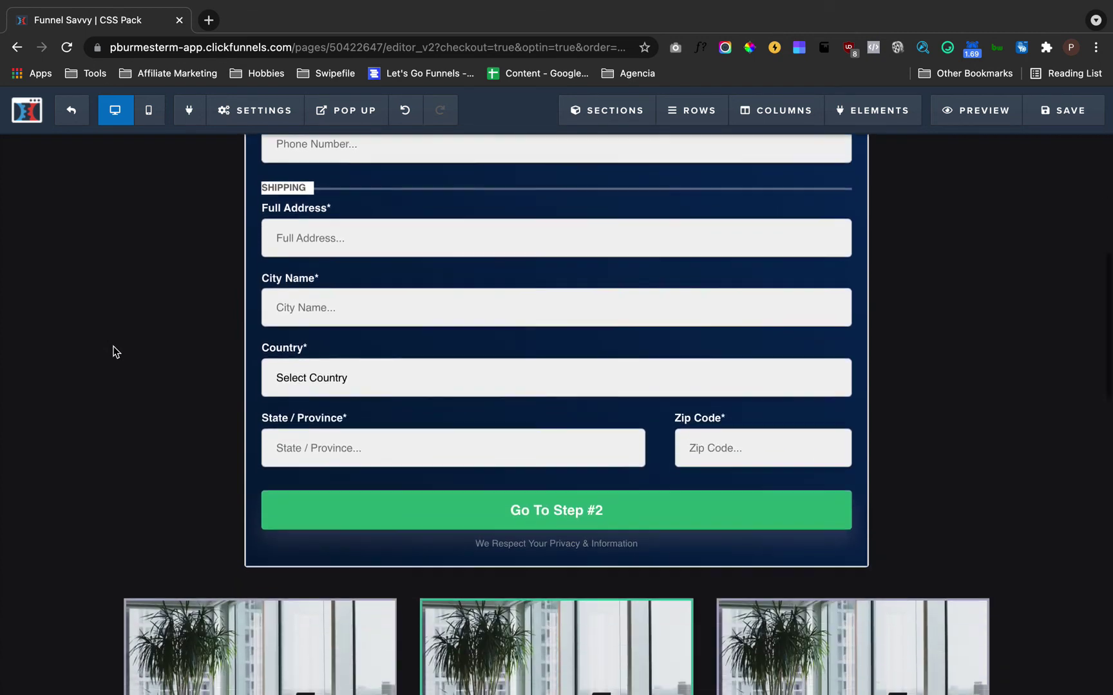
scroll(113, 352, "down", 3)
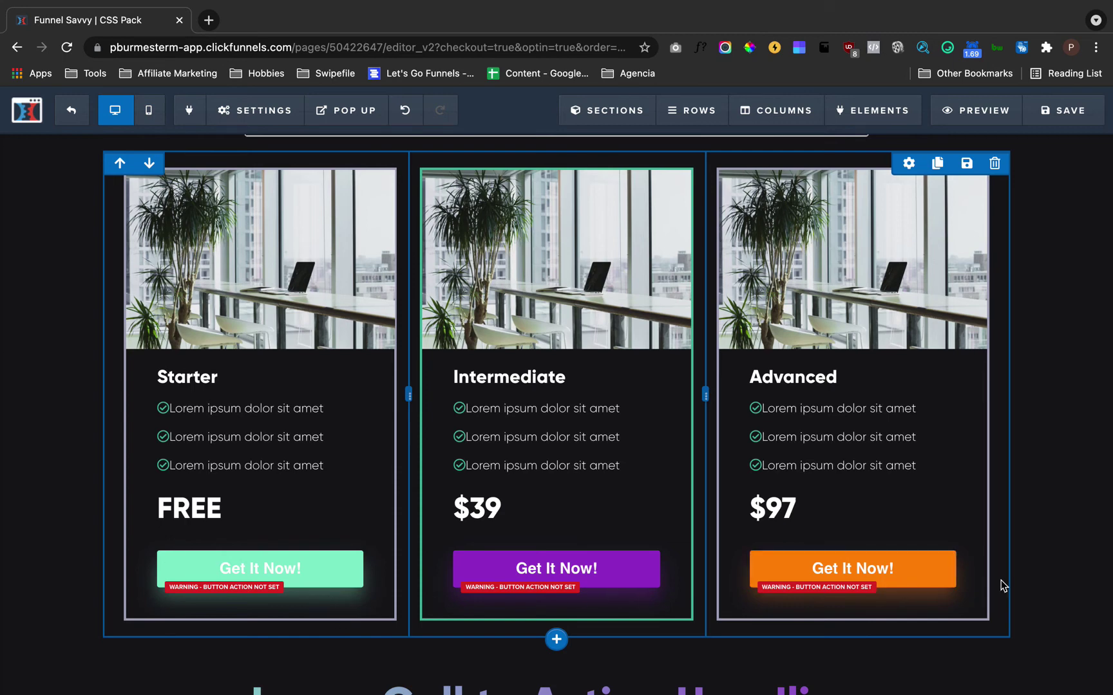
Replace the Large Call to Action Headline text with 'I can change this text now'
scroll(1020, 455, "down", 5)
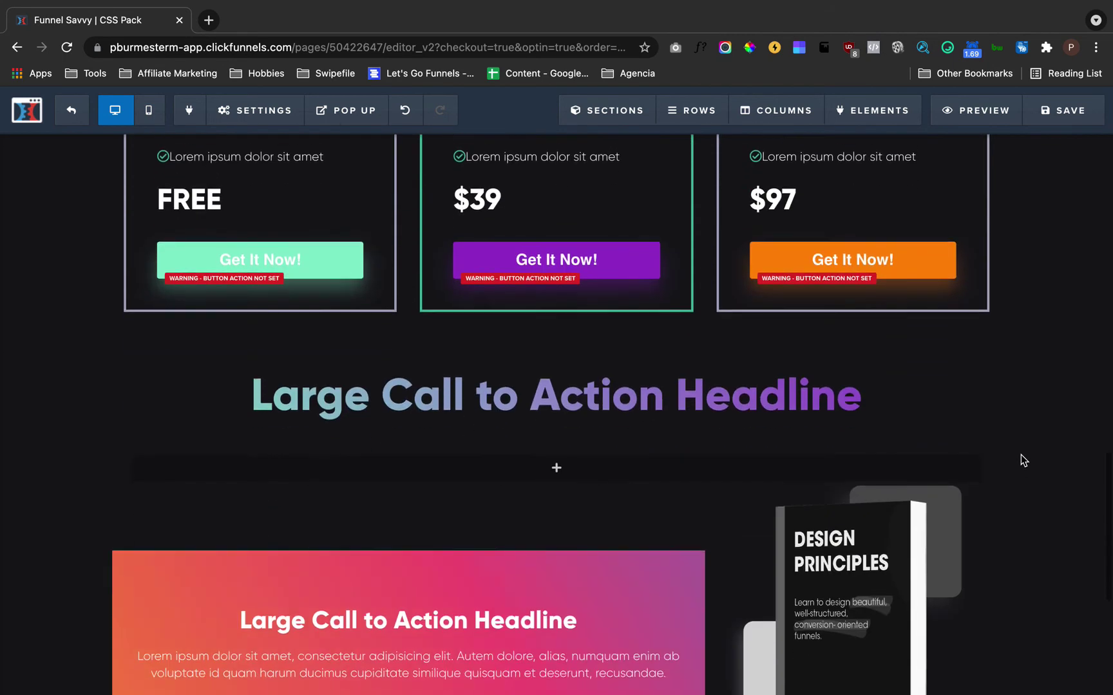
scroll(1021, 455, "up", 3)
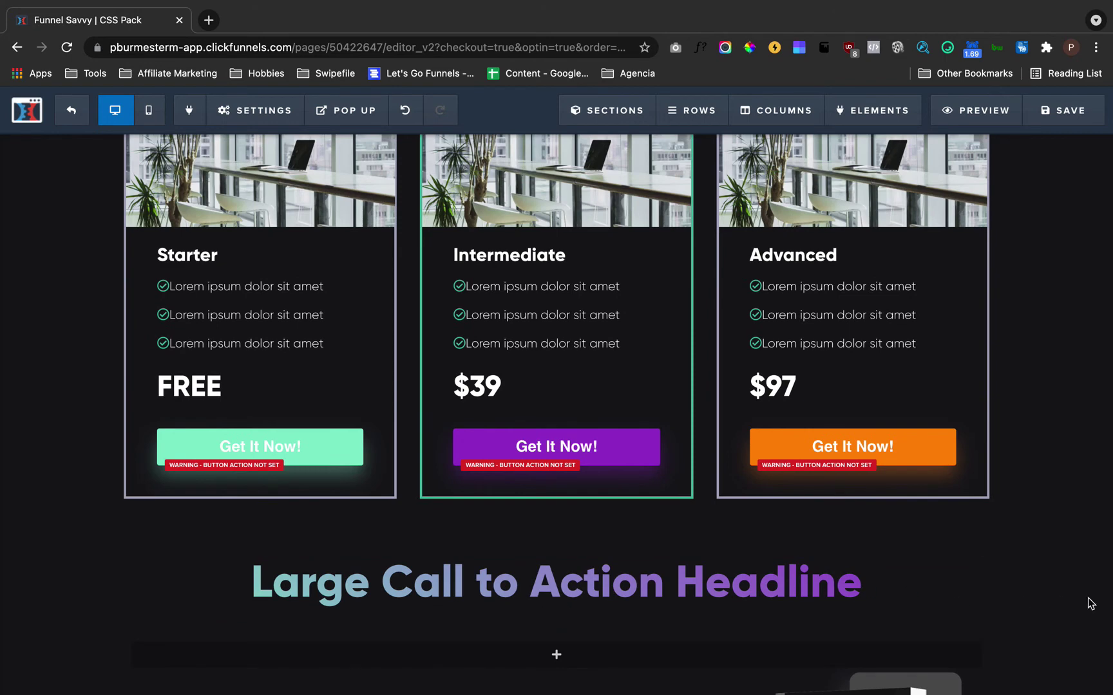
double_click(644, 584)
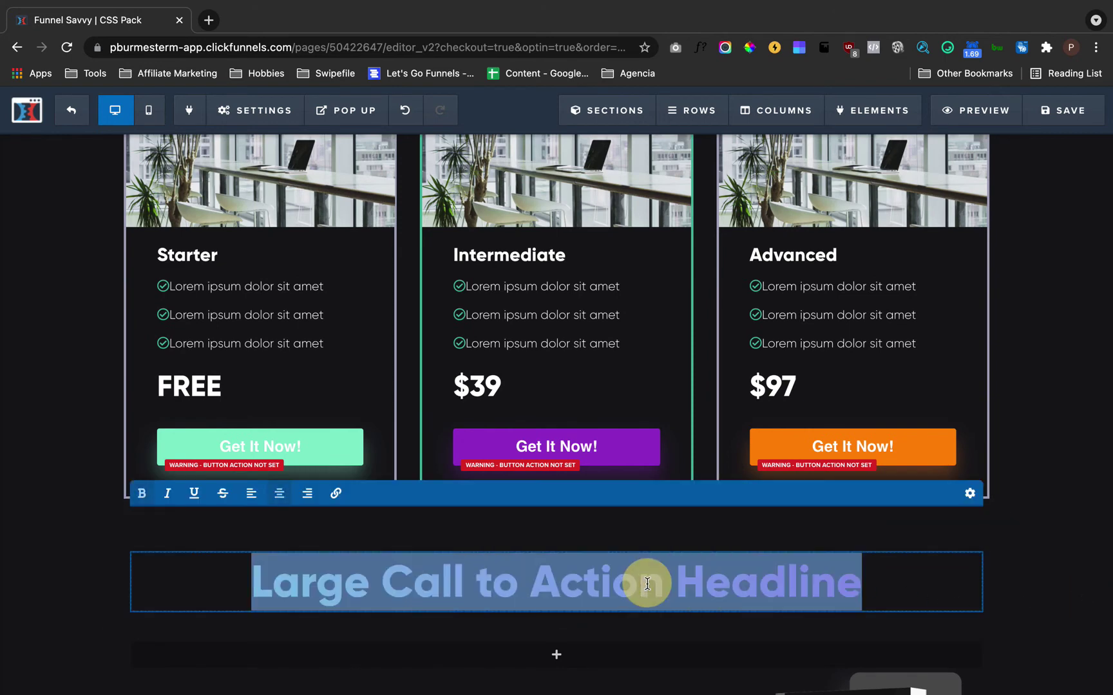
type("I can ch")
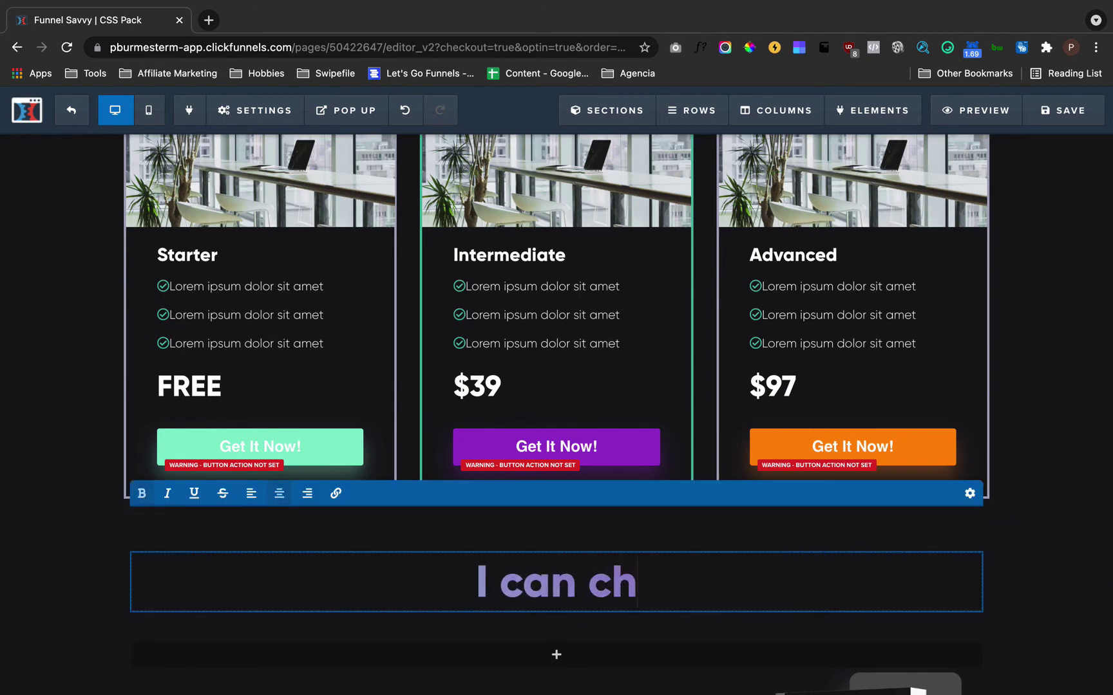
type("ange this text now")
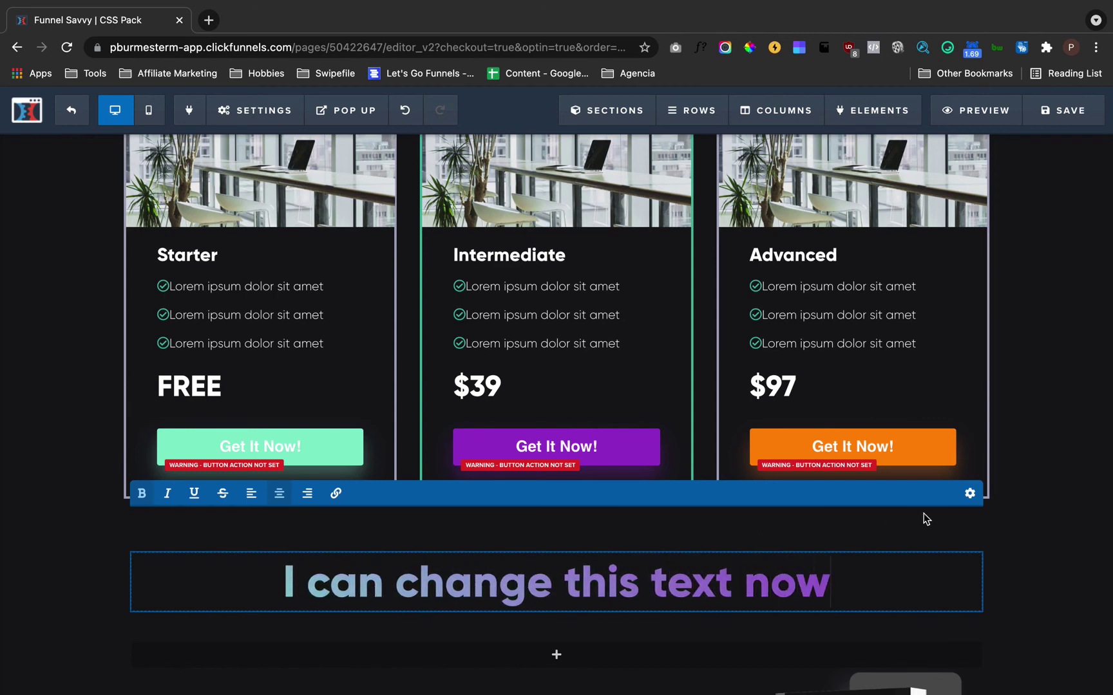
left_click(1035, 588)
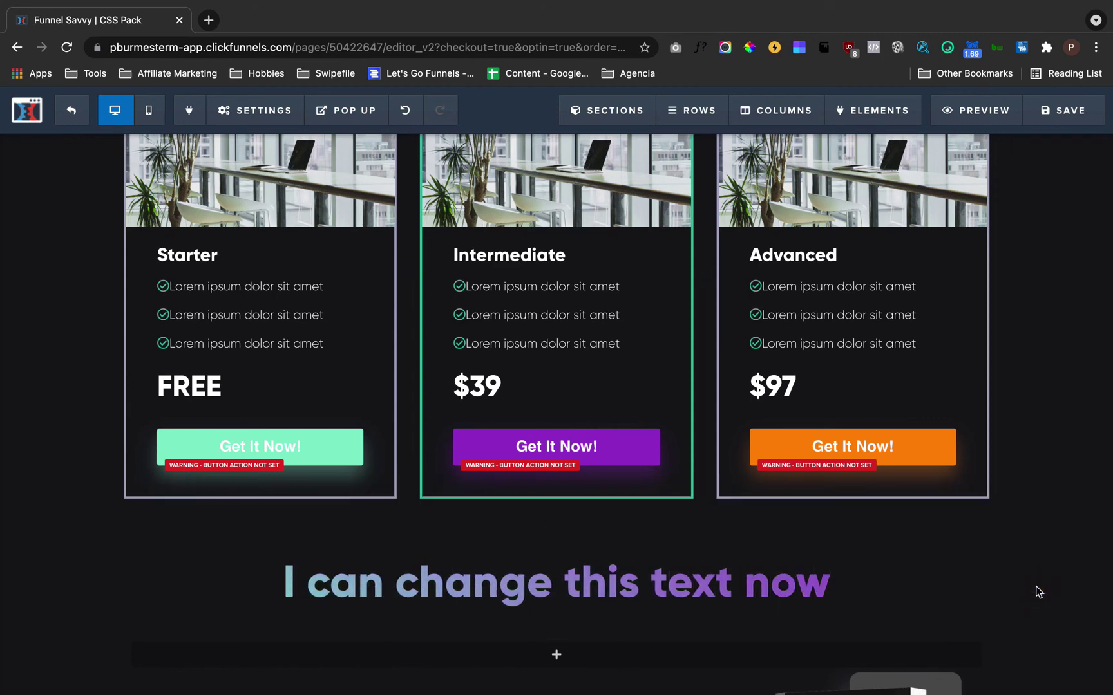
scroll(1037, 591, "down", 6)
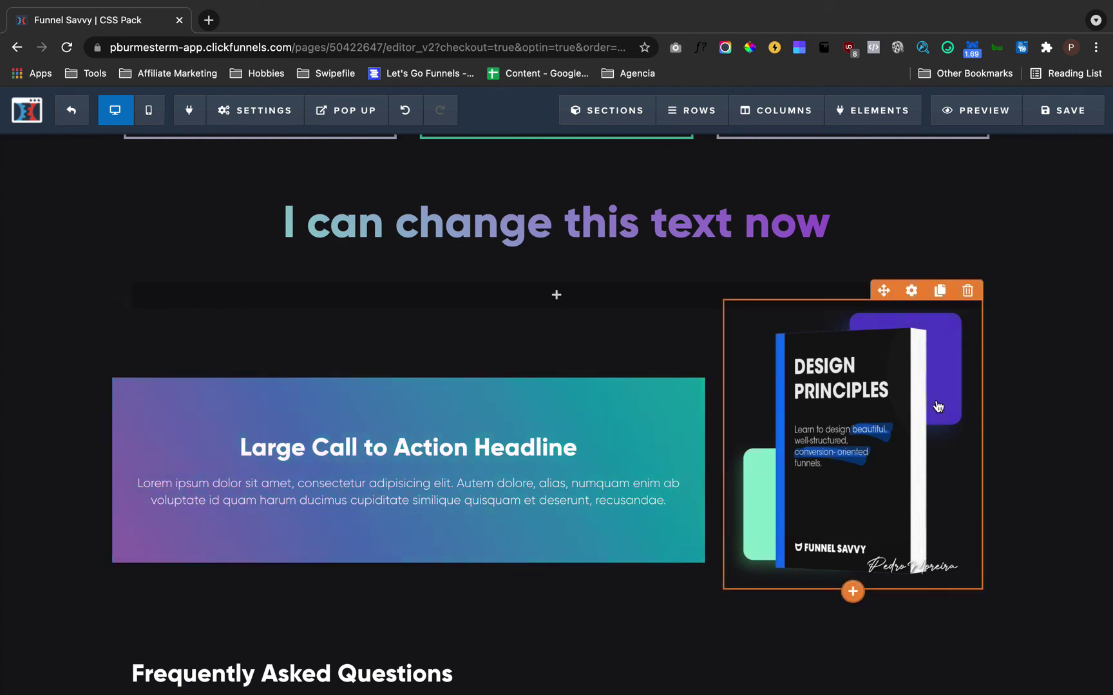
Scroll down past the call-to-action section of the page
scroll(1023, 397, "down", 3)
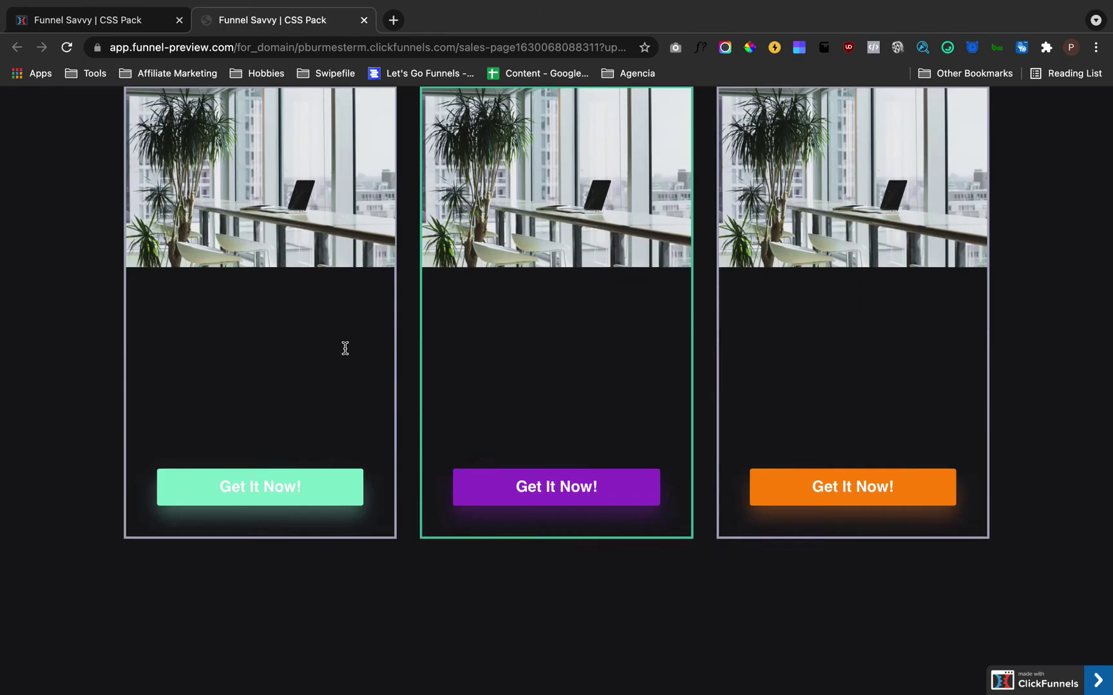
scroll(345, 349, "down", 15)
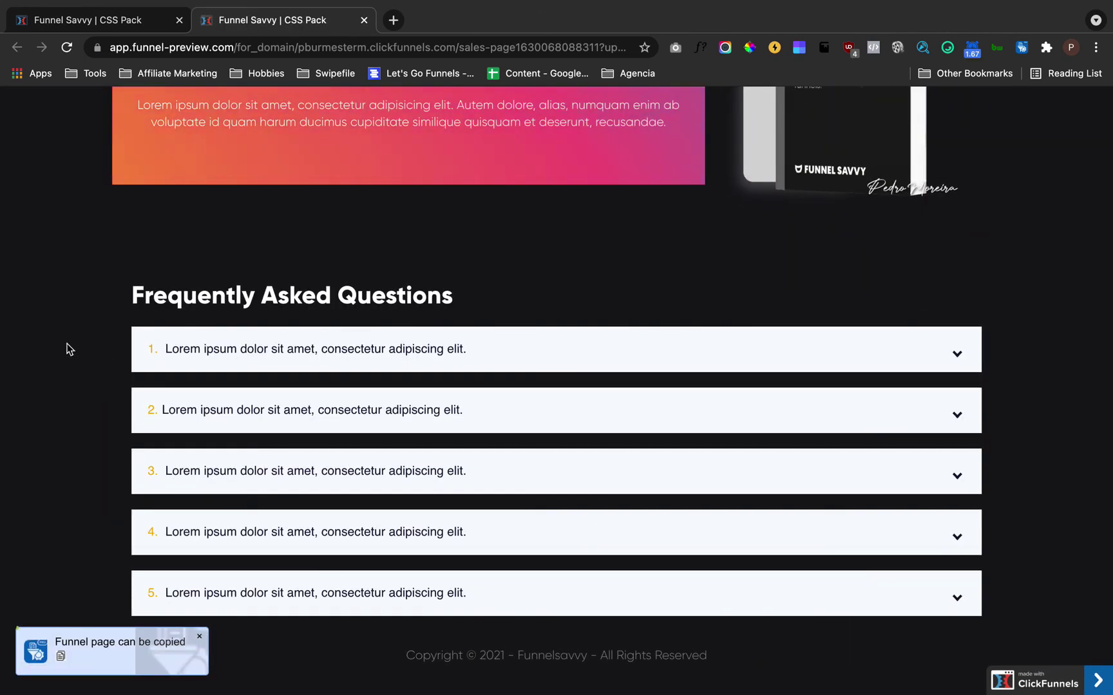
left_click(424, 355)
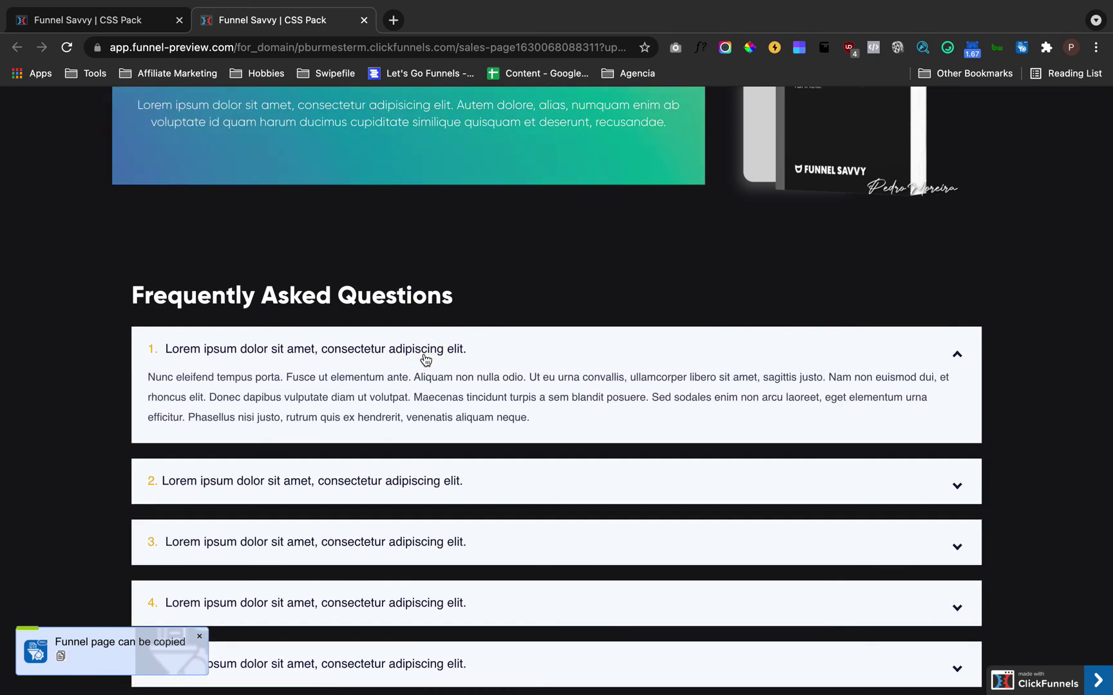
left_click(425, 356)
left_click(328, 413)
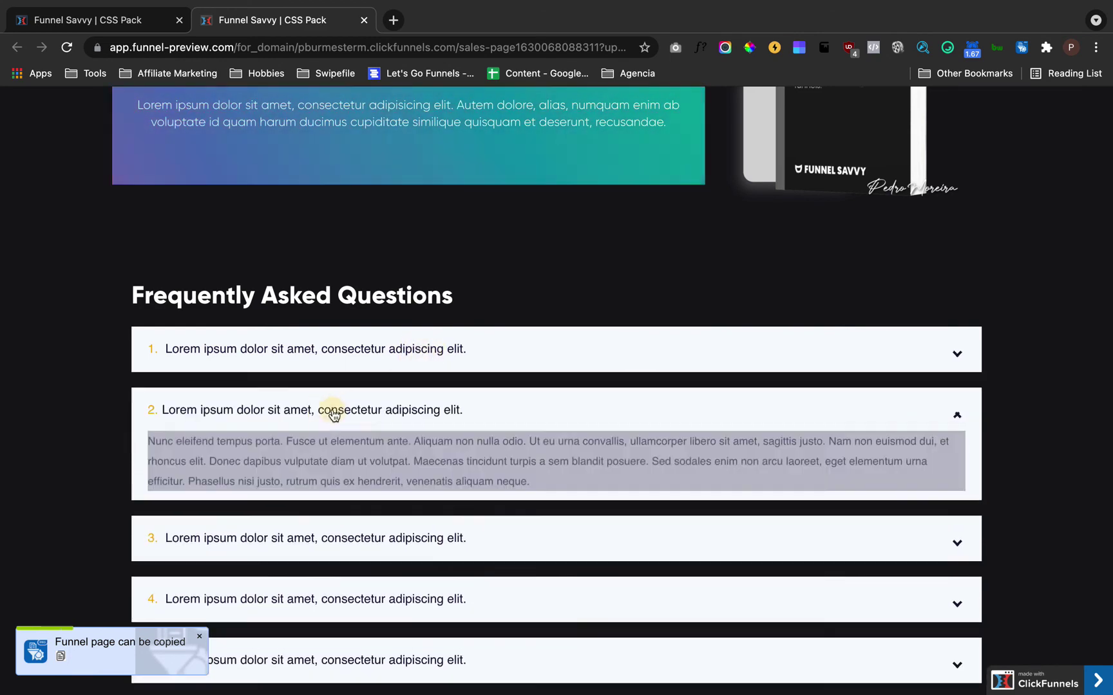
left_click(332, 414)
left_click(490, 477)
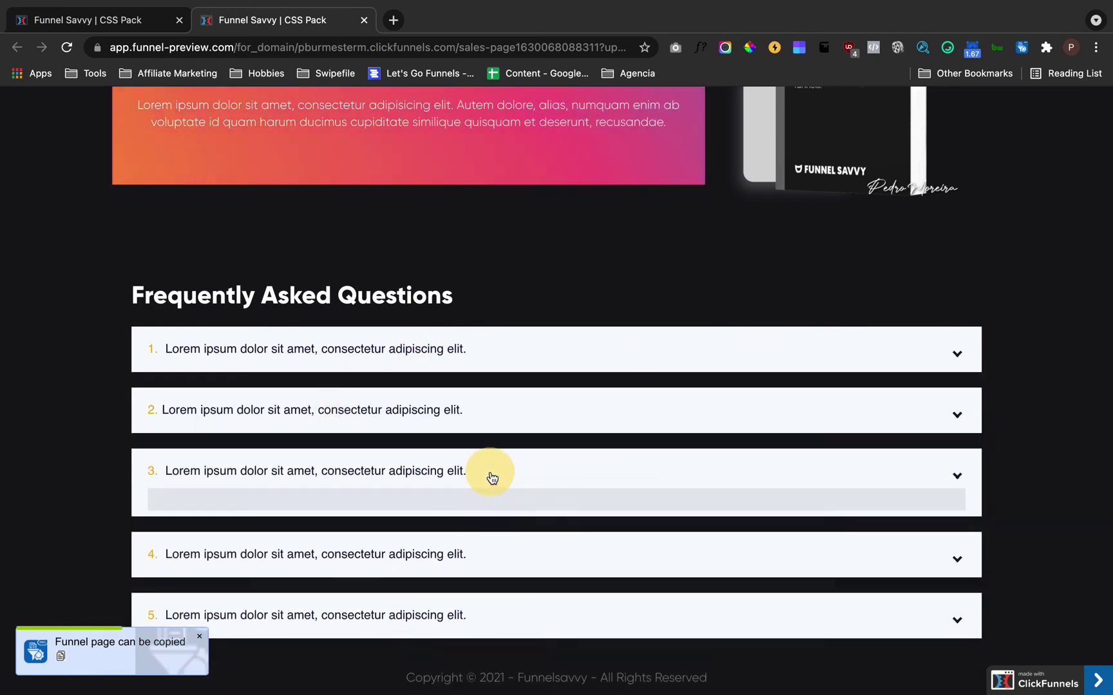
left_click(492, 478)
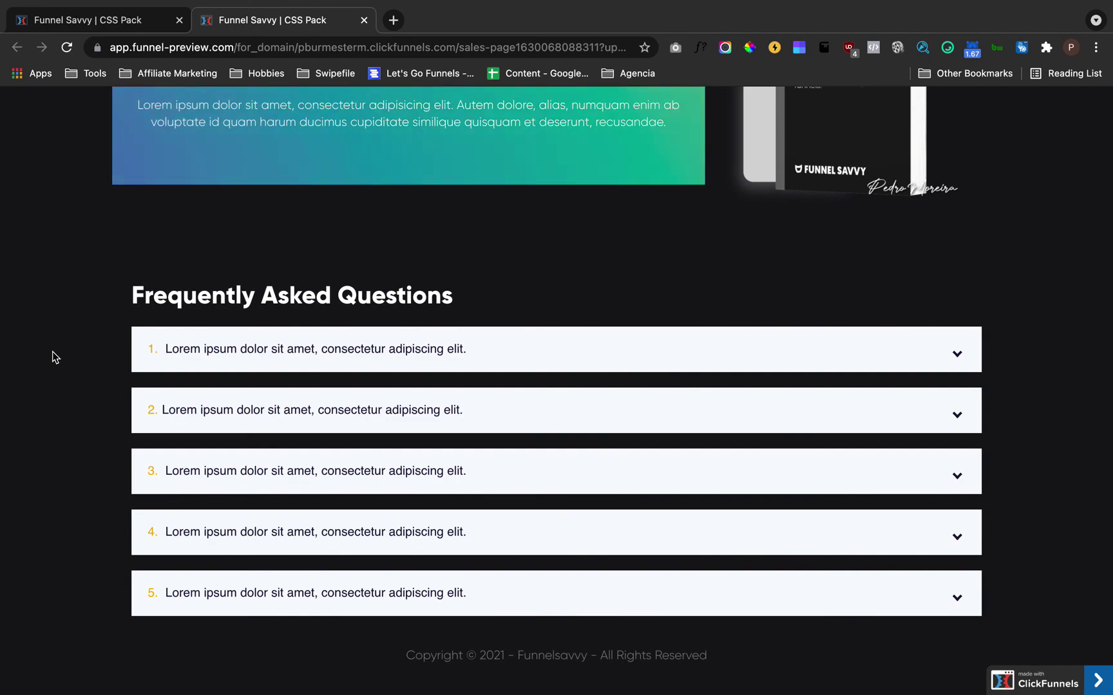
scroll(54, 358, "up", 15)
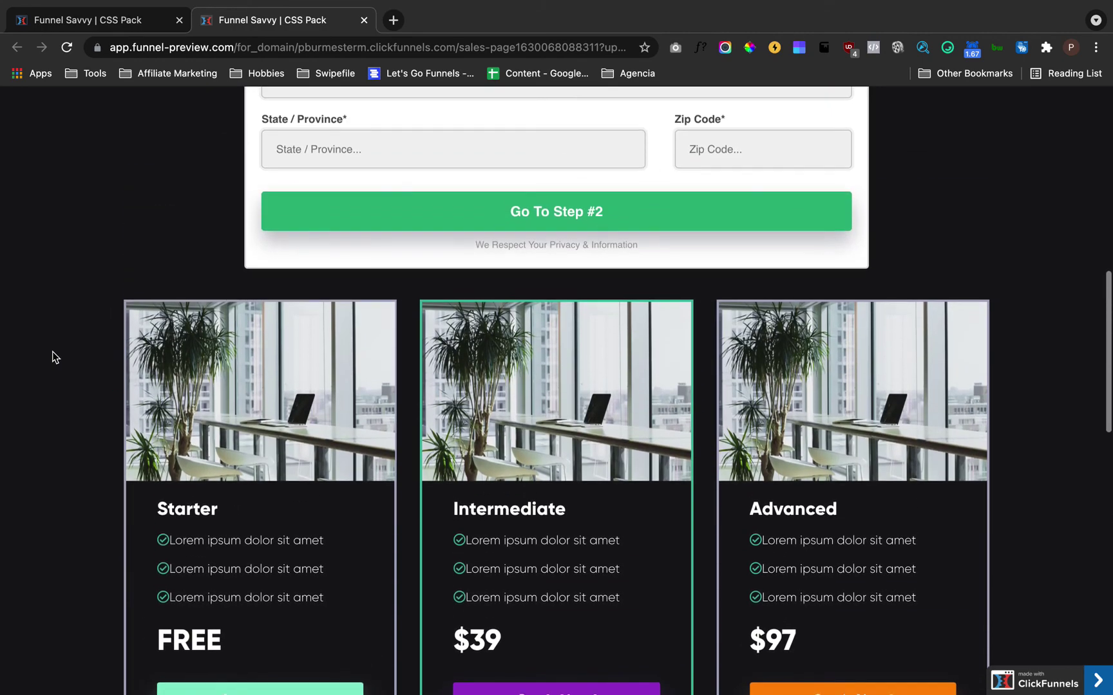
scroll(55, 357, "up", 10)
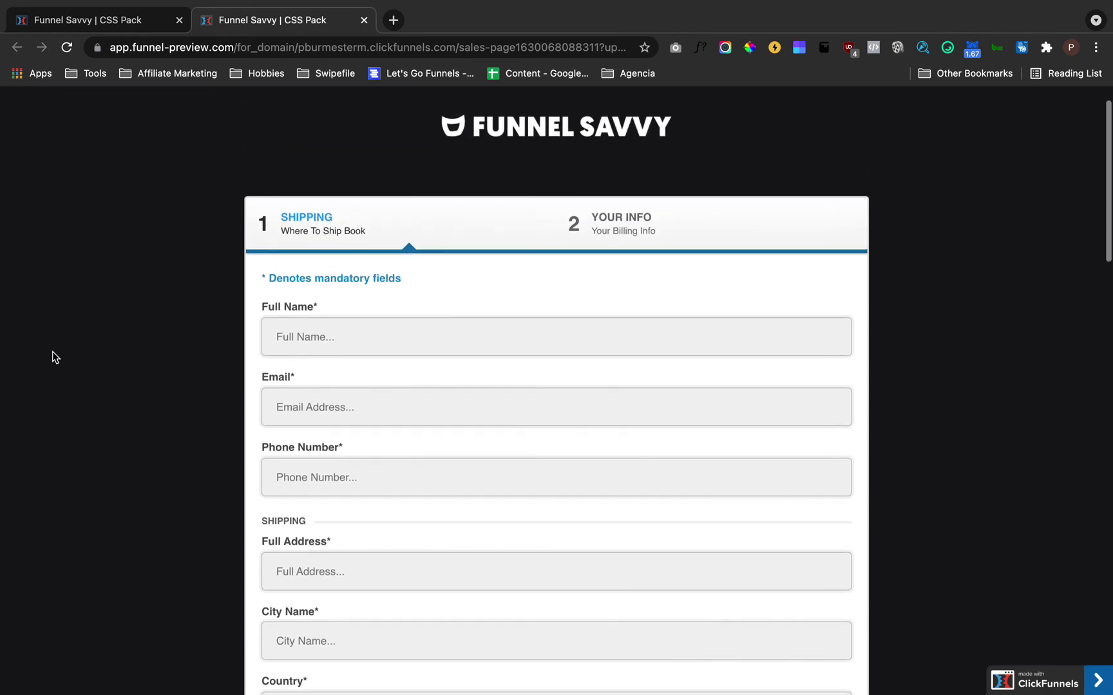